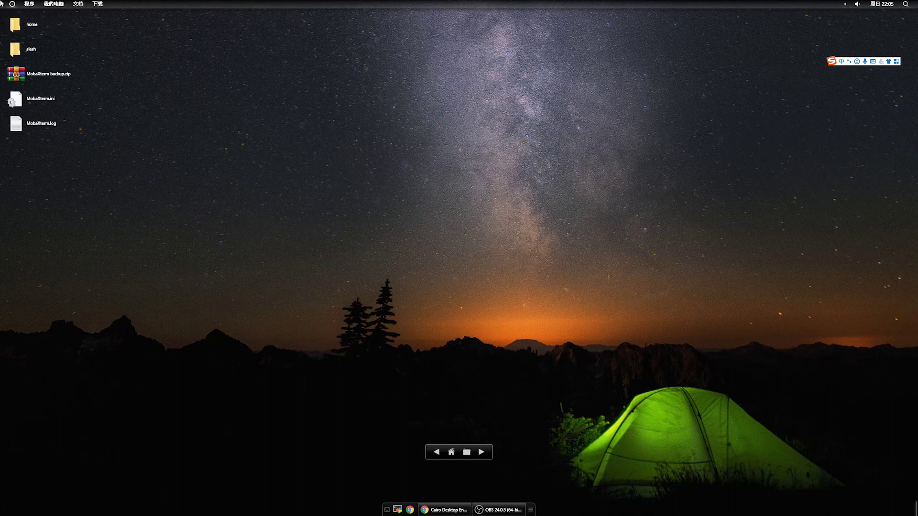
- Look over the Cairo system menu, then browse the full list of installed programs
{"action": "left_click", "coordinate": [13, 4]}
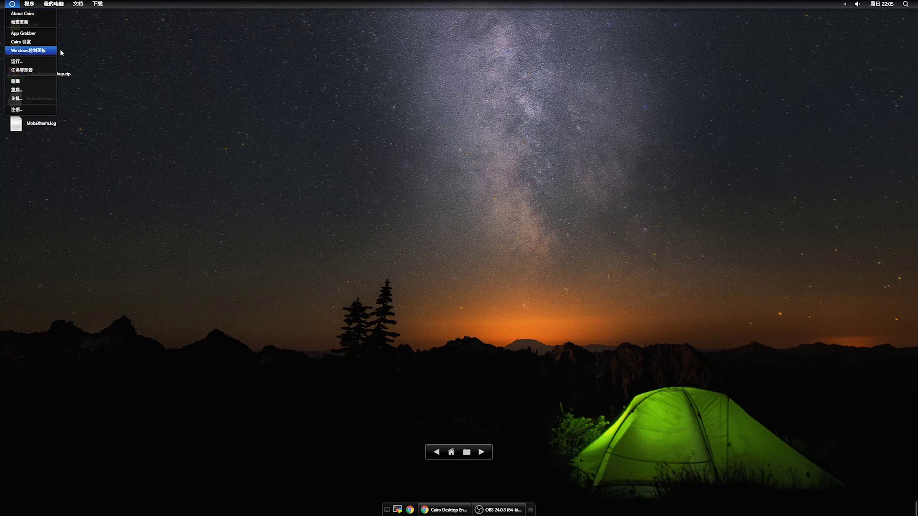
{"action": "mouse_move", "coordinate": [27, 5]}
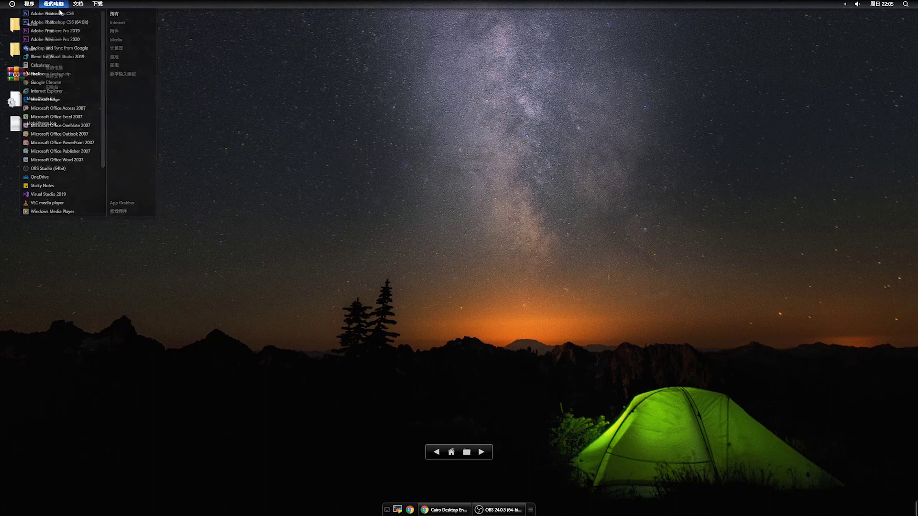
{"action": "scroll", "coordinate": [32, 40], "scroll_direction": "down", "scroll_amount": 3}
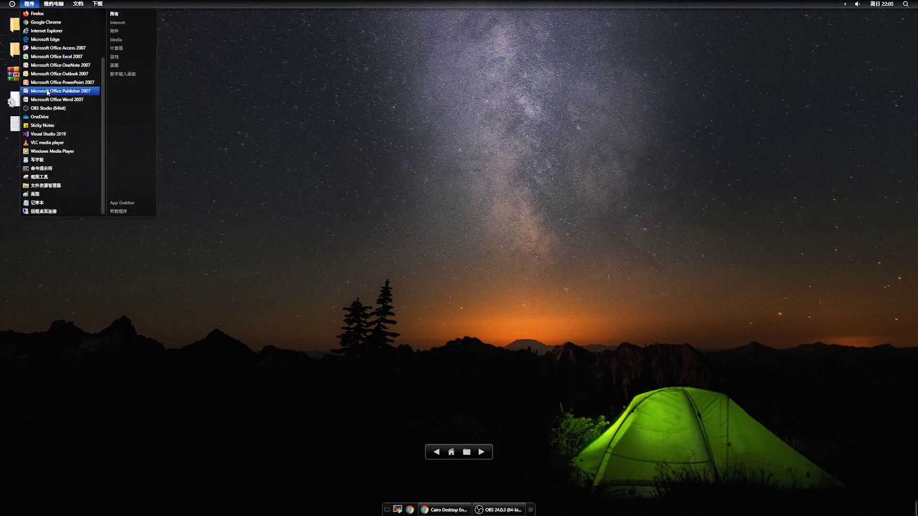
{"action": "scroll", "coordinate": [48, 143], "scroll_direction": "up", "scroll_amount": 3}
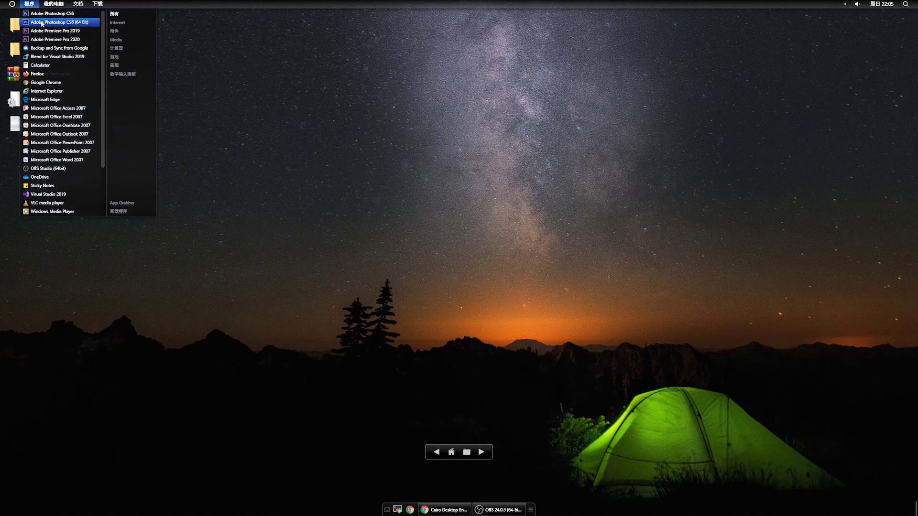
{"action": "scroll", "coordinate": [42, 24], "scroll_direction": "down", "scroll_amount": 3}
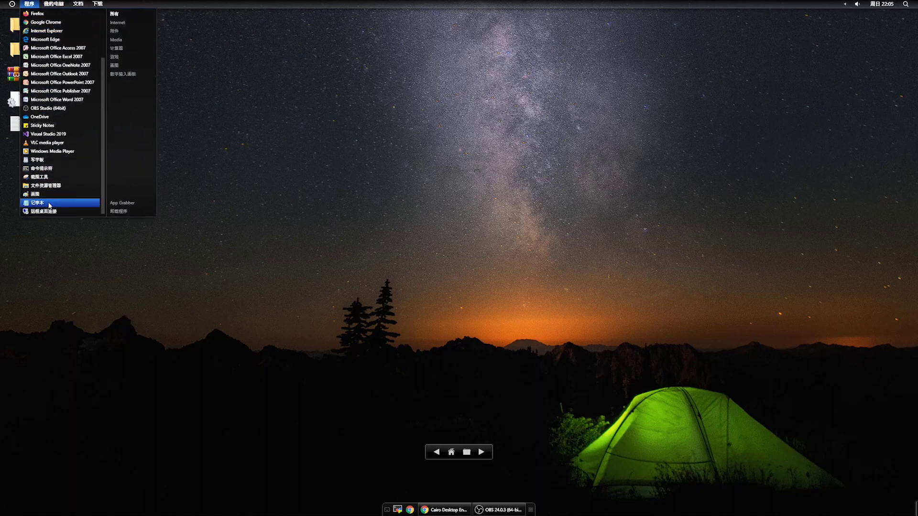
{"action": "scroll", "coordinate": [43, 168], "scroll_direction": "up", "scroll_amount": 3}
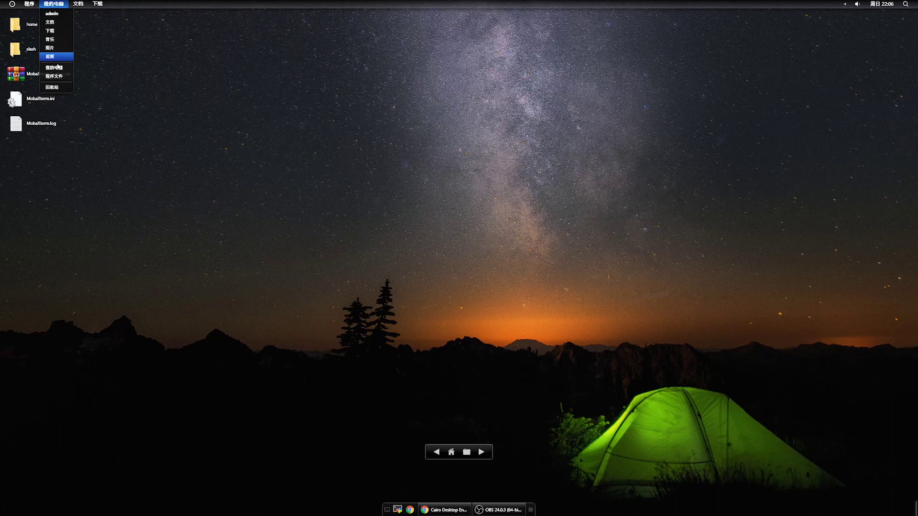
- View the Documents folder stack, then open the Telegram Desktop folder from the Downloads stack on the desktop
{"action": "key", "text": "Left"}
{"action": "left_click", "coordinate": [77, 3]}
{"action": "left_click", "coordinate": [79, 5]}
{"action": "left_click", "coordinate": [79, 4]}
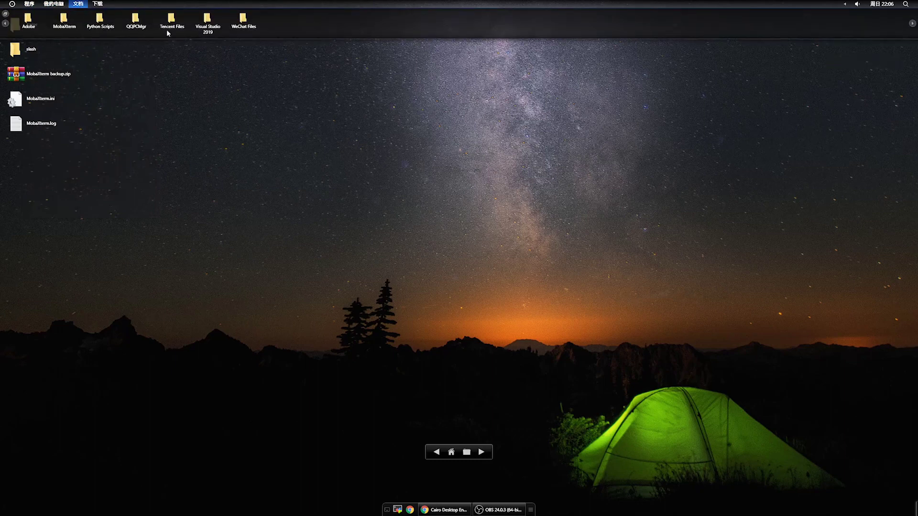
{"action": "left_click", "coordinate": [97, 4]}
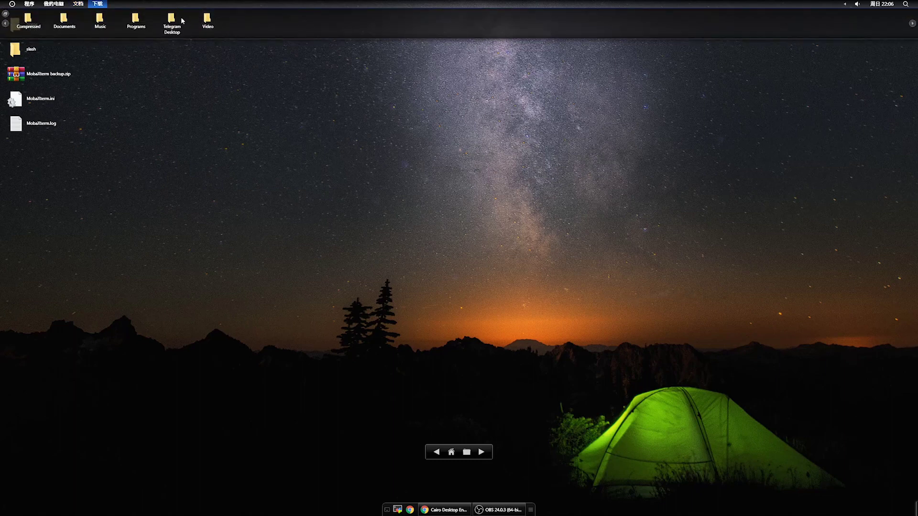
{"action": "left_click", "coordinate": [167, 27]}
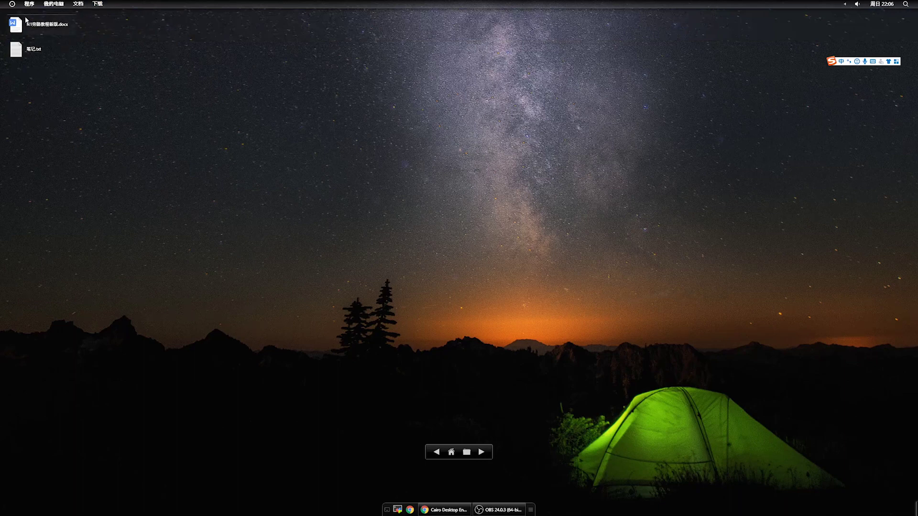
- Open 笔记.txt from the desktop, read through the notes from start to end, and close the file
{"action": "left_click", "coordinate": [28, 54]}
{"action": "double_click", "coordinate": [19, 49]}
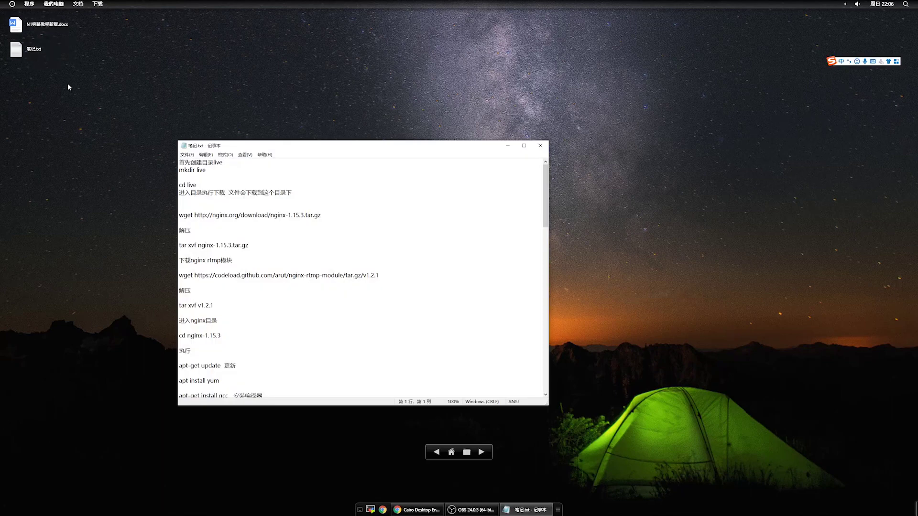
{"action": "left_click_drag", "start_coordinate": [340, 146], "coordinate": [352, 96]}
{"action": "scroll", "coordinate": [351, 292], "scroll_direction": "down", "scroll_amount": 12}
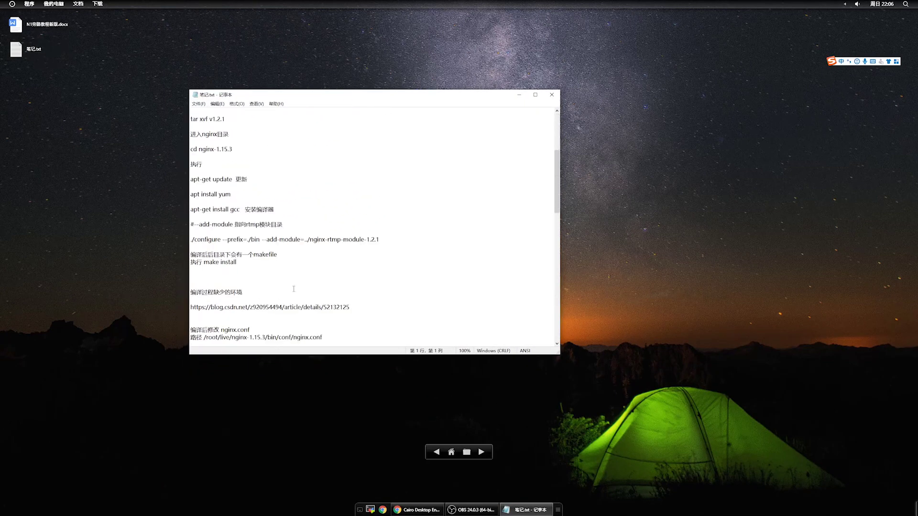
{"action": "scroll", "coordinate": [351, 292], "scroll_direction": "down", "scroll_amount": 14}
{"action": "scroll", "coordinate": [356, 277], "scroll_direction": "up", "scroll_amount": 8}
{"action": "scroll", "coordinate": [357, 277], "scroll_direction": "up", "scroll_amount": 15}
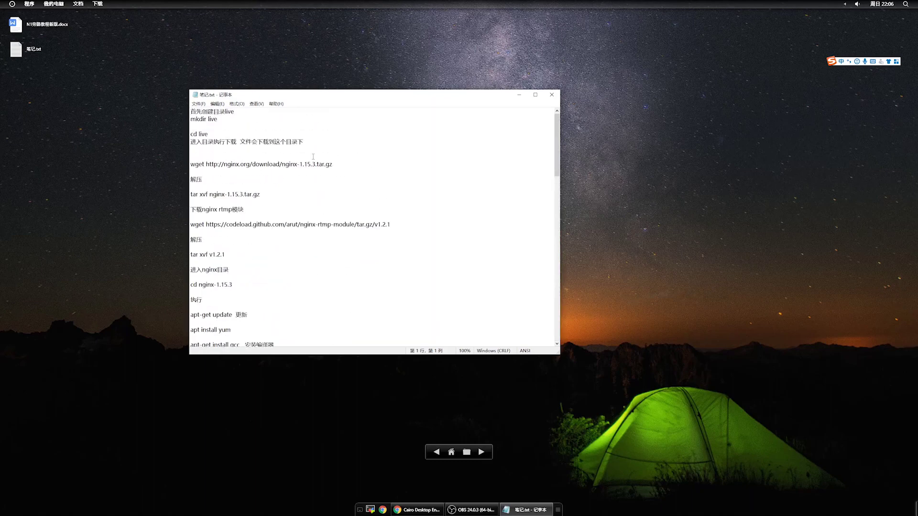
{"action": "left_click_drag", "start_coordinate": [360, 97], "coordinate": [314, 72]}
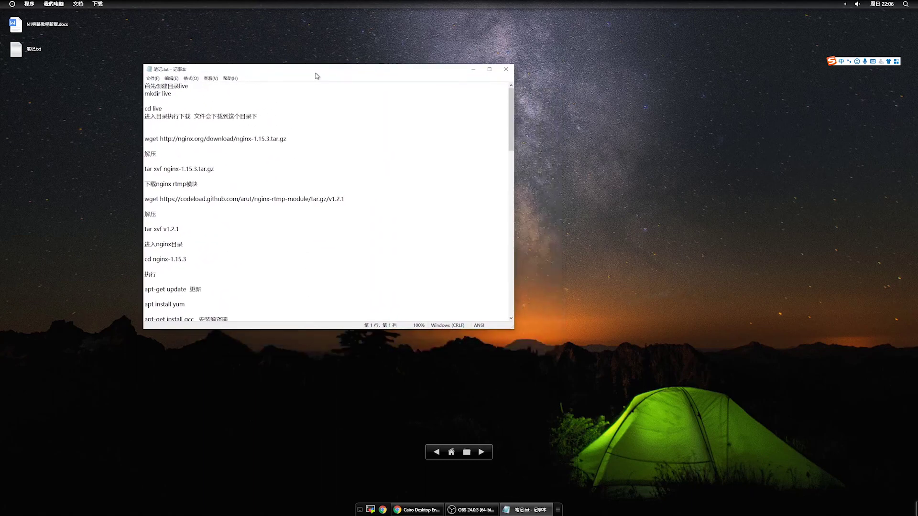
{"action": "left_click", "coordinate": [506, 71]}
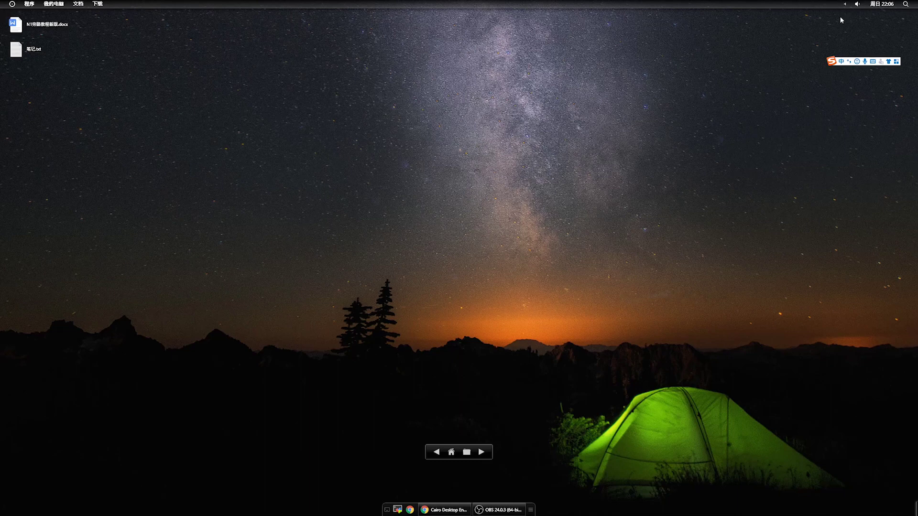
- Expand the notification area icons, view one icon's menu, and collapse the icons again
{"action": "left_click", "coordinate": [845, 4]}
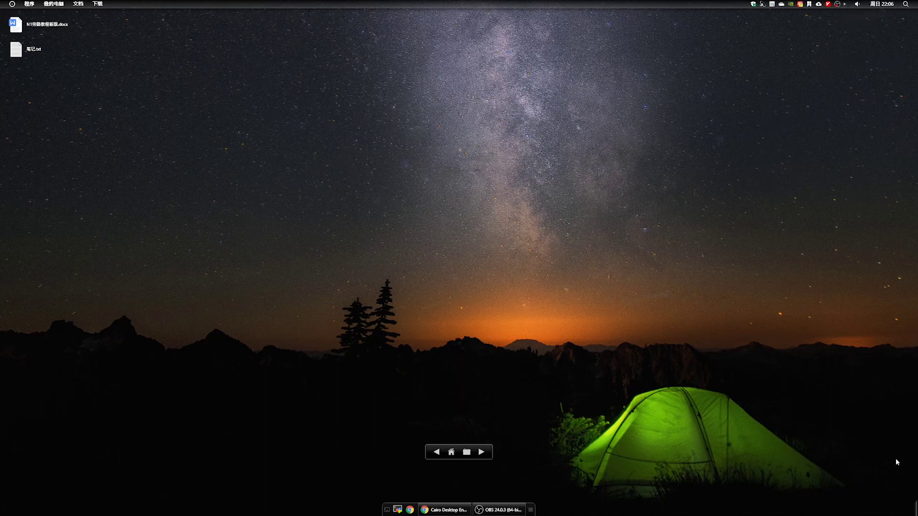
{"action": "left_click", "coordinate": [845, 4]}
{"action": "left_click", "coordinate": [844, 5]}
{"action": "left_click", "coordinate": [773, 5]}
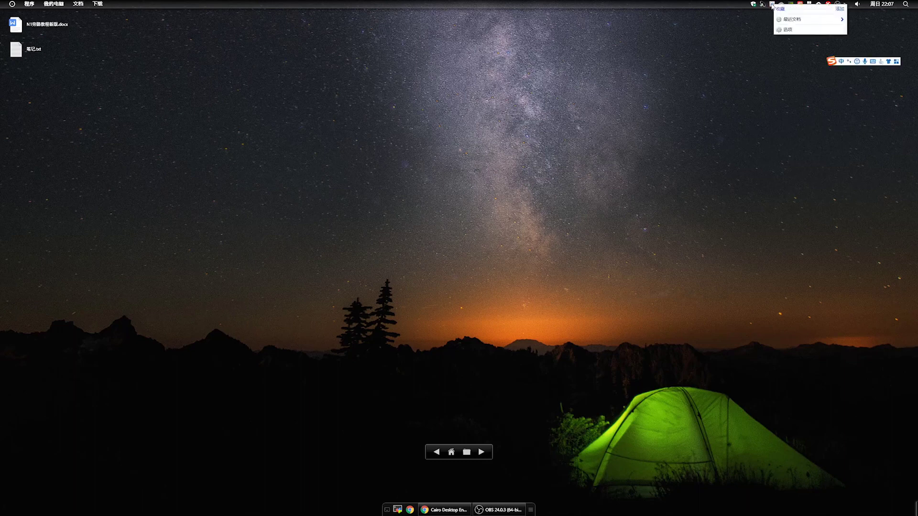
{"action": "left_click", "coordinate": [777, 41]}
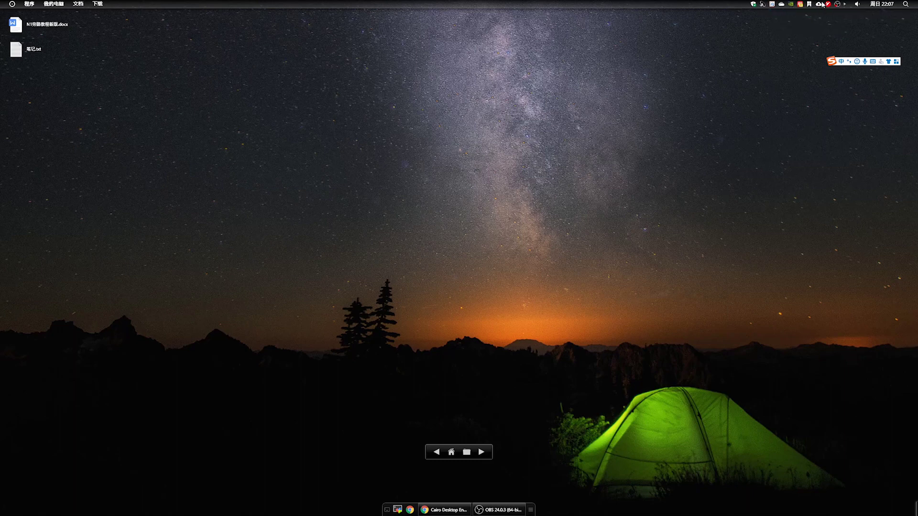
{"action": "left_click", "coordinate": [844, 4]}
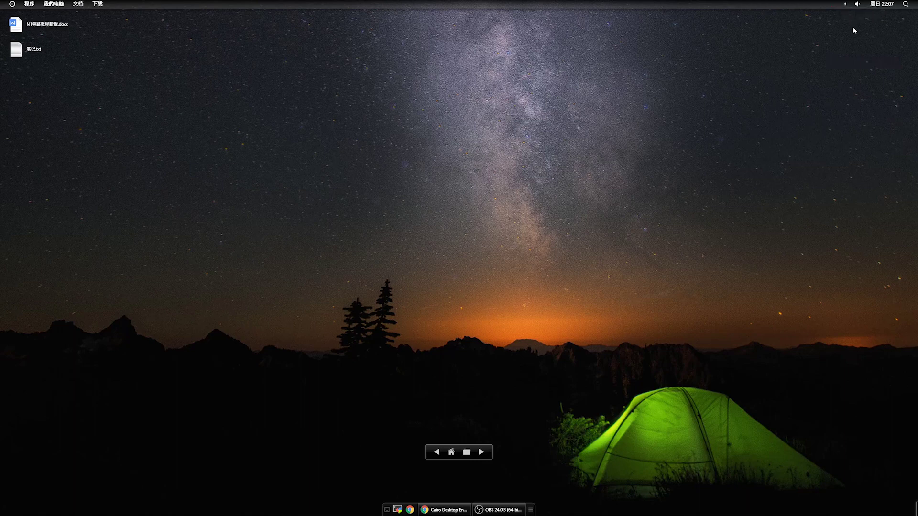
- View the volume sliders, then open the desktop search box and close it without searching
{"action": "left_click", "coordinate": [859, 5]}
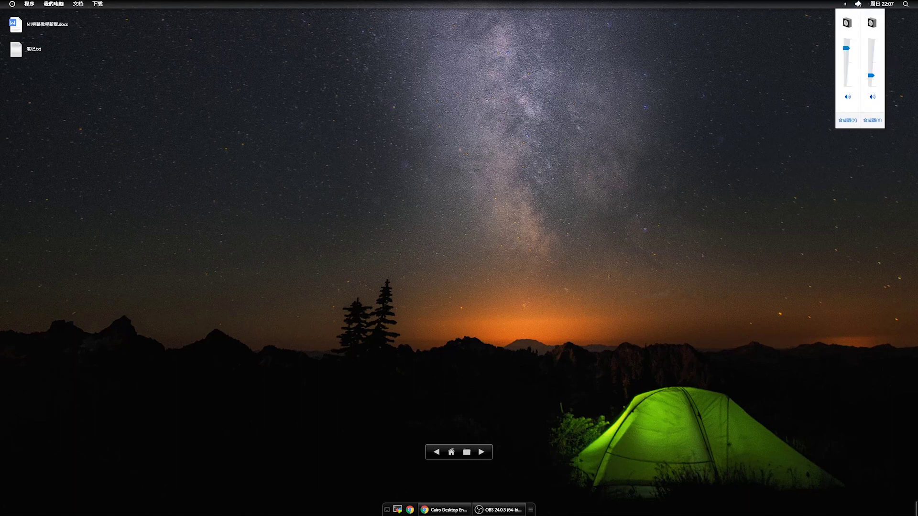
{"action": "left_click", "coordinate": [869, 180]}
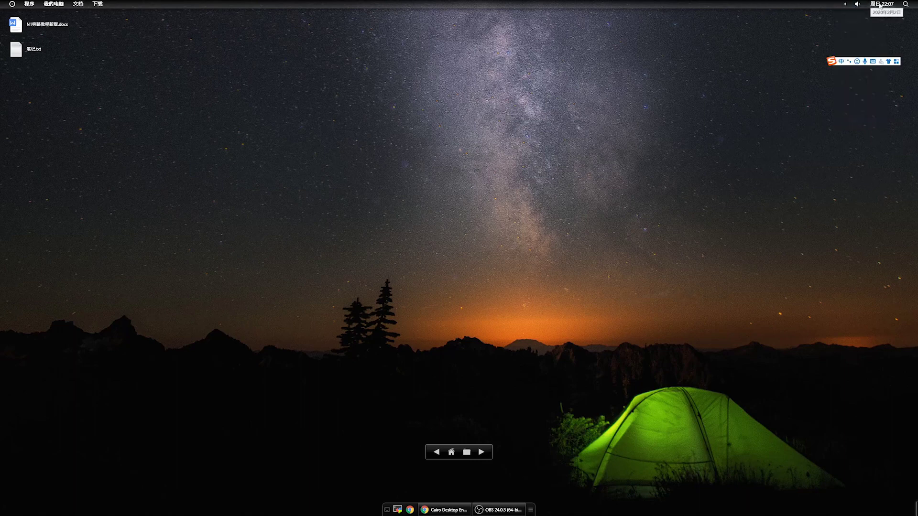
{"action": "left_click", "coordinate": [907, 5]}
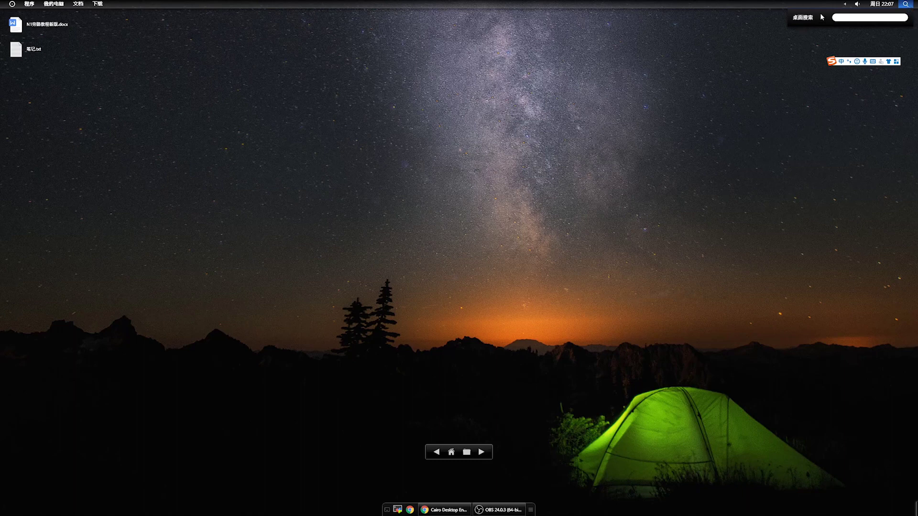
{"action": "left_click", "coordinate": [906, 5]}
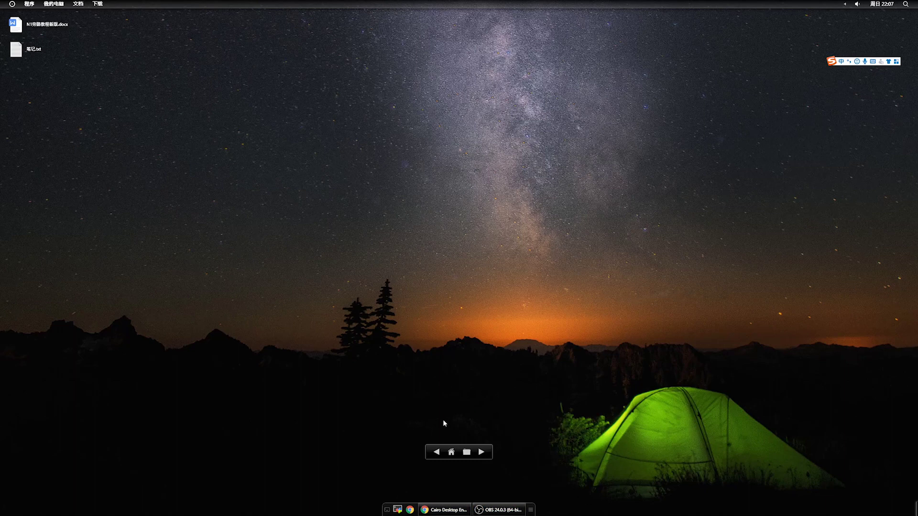
- Bring up the Cairo website window in Chrome and add OBS to the taskbar's quick launch list
{"action": "left_click", "coordinate": [448, 512]}
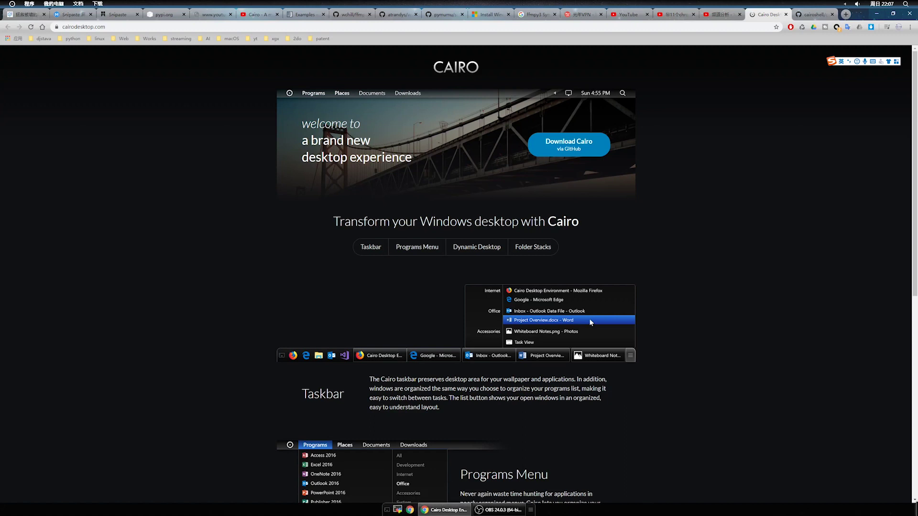
{"action": "right_click", "coordinate": [447, 511]}
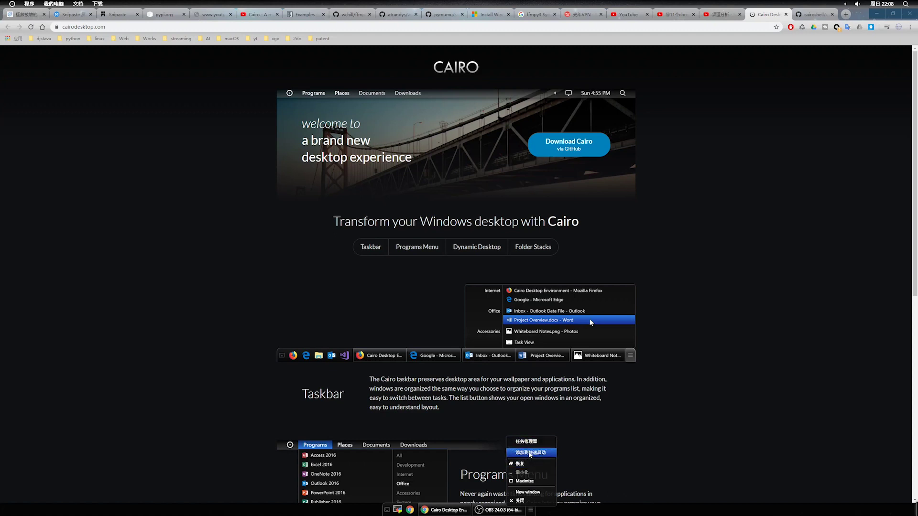
{"action": "left_click", "coordinate": [534, 454]}
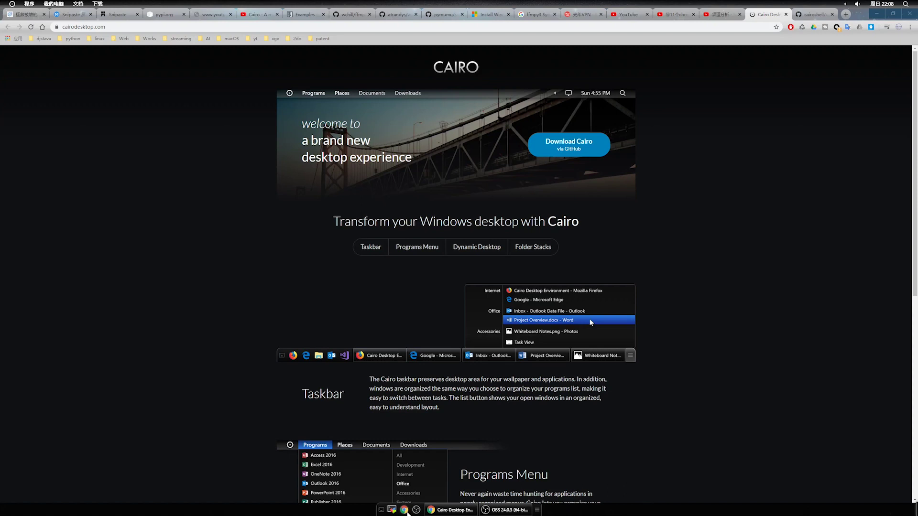
- Remove OBS (obs64.exe) from the quick launch list and confirm the removal
{"action": "right_click", "coordinate": [418, 512]}
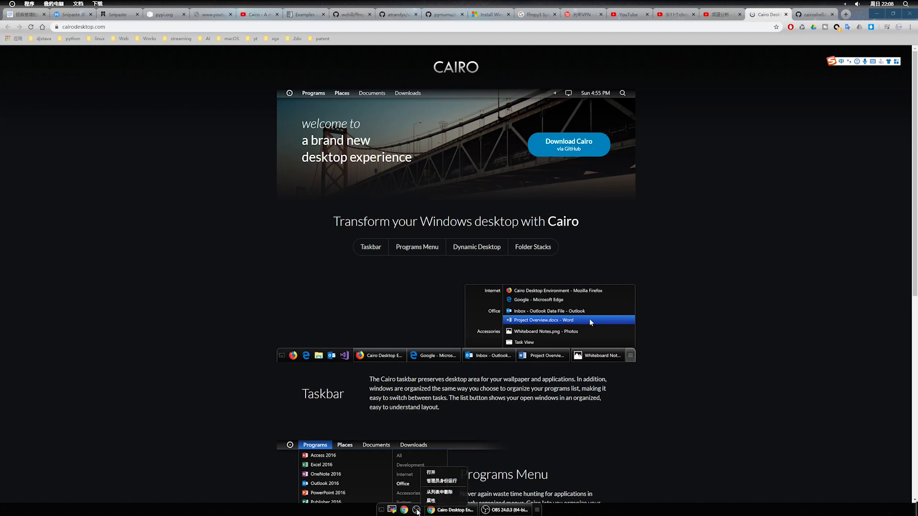
{"action": "left_click", "coordinate": [439, 492]}
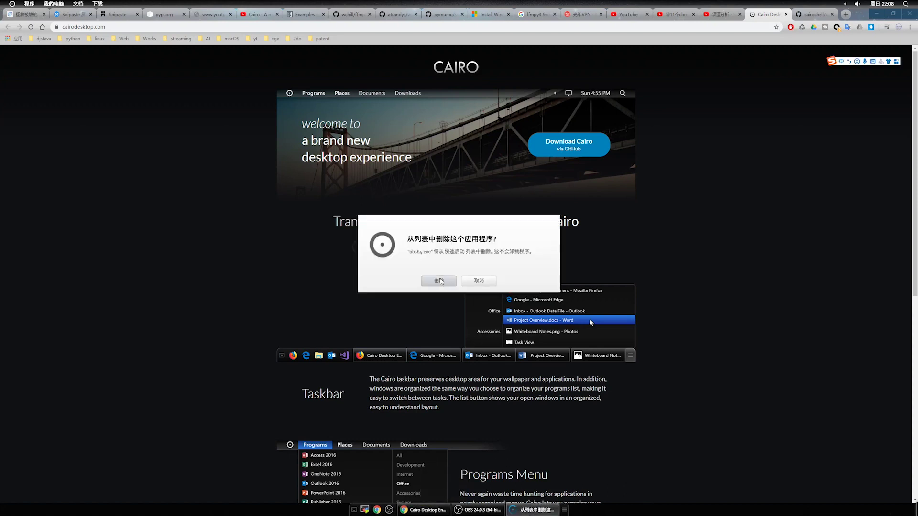
{"action": "left_click", "coordinate": [439, 281]}
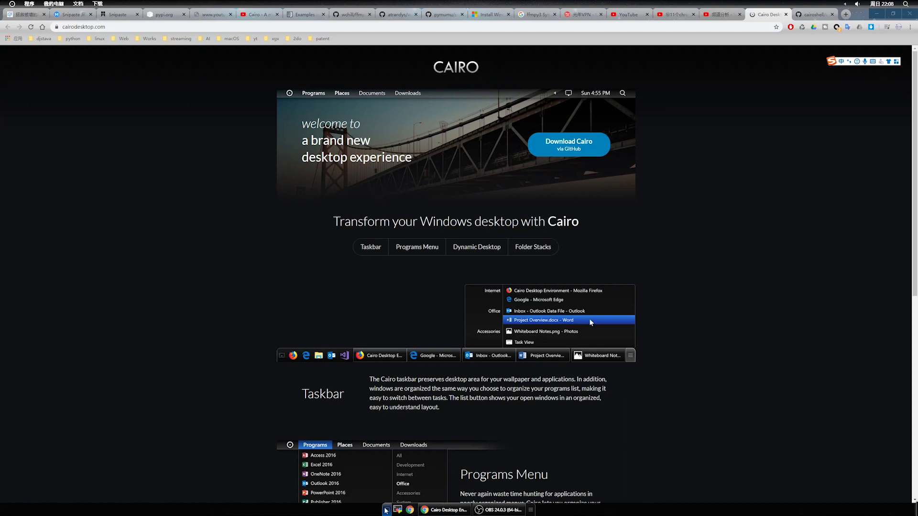
- Examine the taskbar's list of open windows grouped by category, and close the list
{"action": "left_click", "coordinate": [531, 510]}
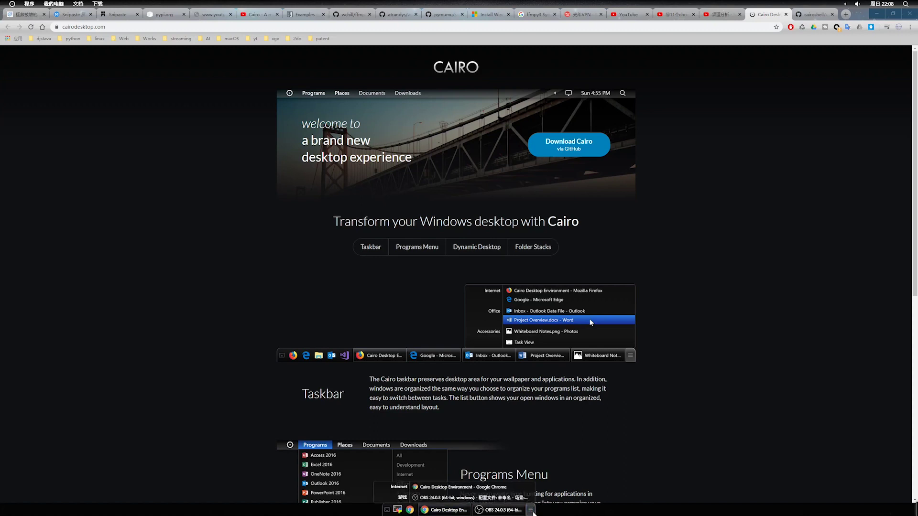
{"action": "left_click", "coordinate": [663, 438]}
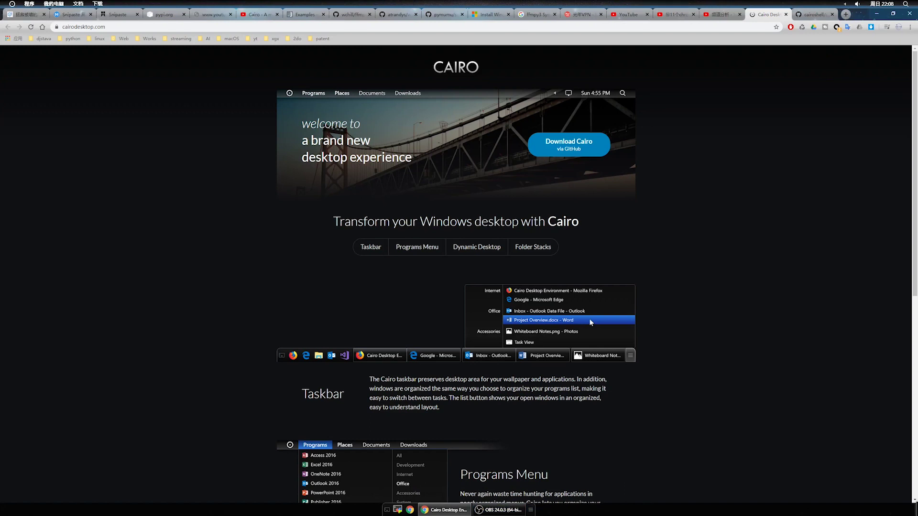
{"action": "left_click", "coordinate": [531, 510]}
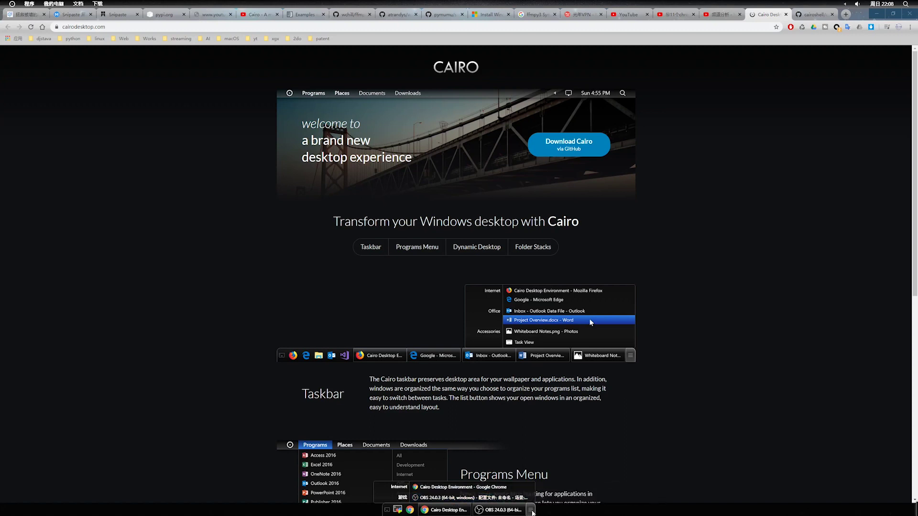
{"action": "left_click", "coordinate": [457, 510]}
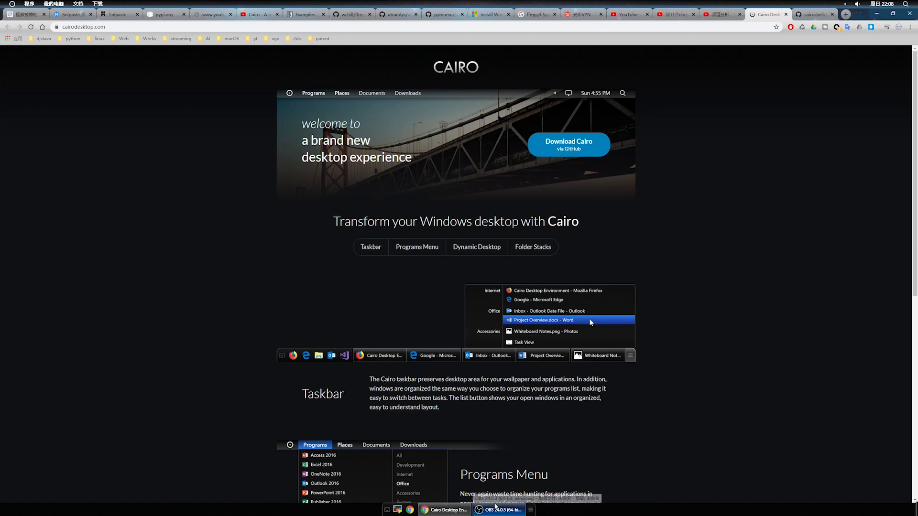
{"action": "left_click", "coordinate": [531, 510]}
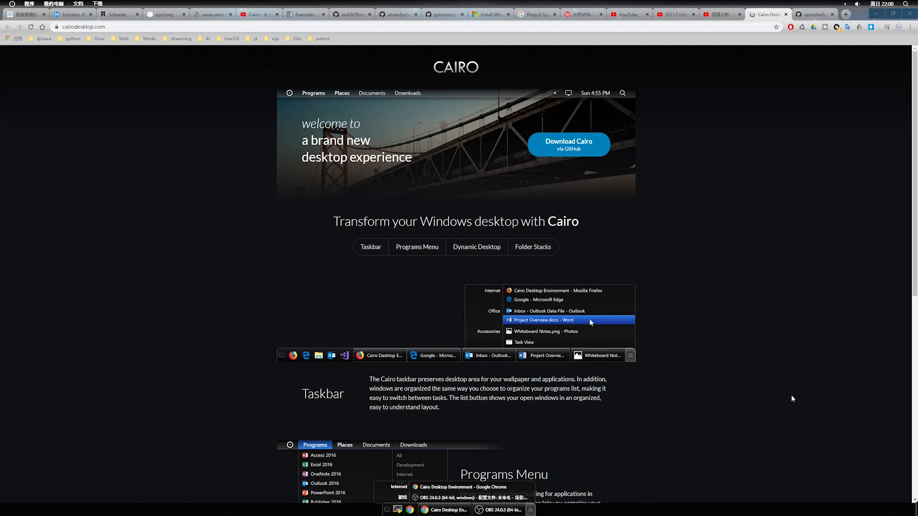
{"action": "left_click", "coordinate": [776, 392]}
{"action": "scroll", "coordinate": [605, 421], "scroll_direction": "down", "scroll_amount": 1}
{"action": "scroll", "coordinate": [574, 373], "scroll_direction": "up", "scroll_amount": 1}
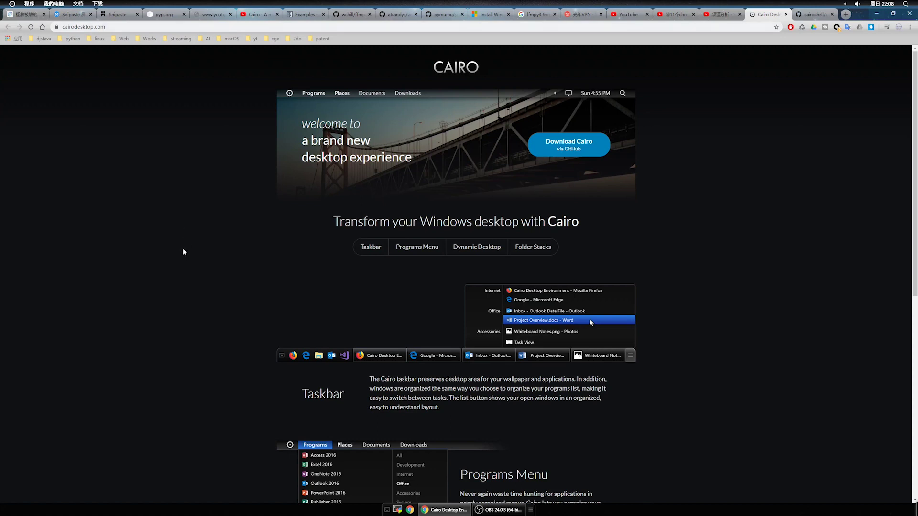
{"action": "scroll", "coordinate": [287, 335], "scroll_direction": "down", "scroll_amount": 1}
{"action": "scroll", "coordinate": [479, 239], "scroll_direction": "up", "scroll_amount": 1}
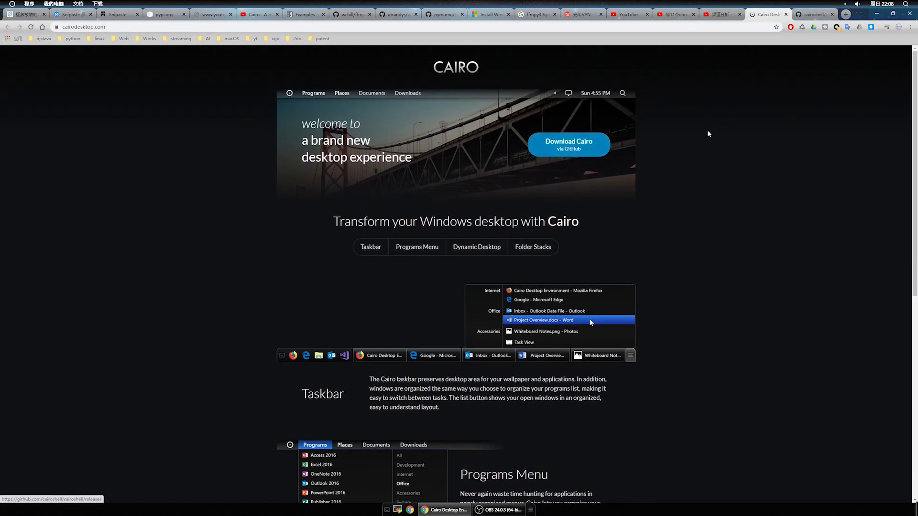
- Switch to the cairoshell GitHub repository page and examine its commit dates, file list and README description
{"action": "left_click", "coordinate": [813, 14]}
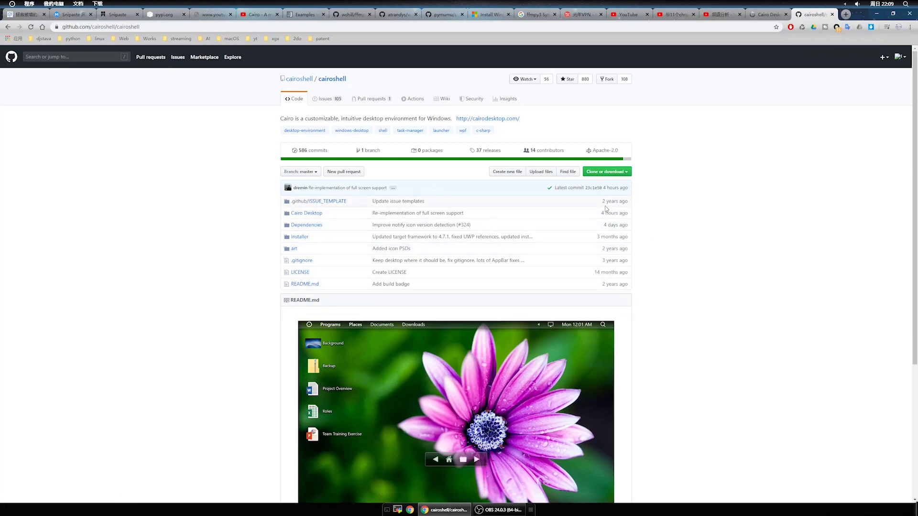
{"action": "left_click_drag", "start_coordinate": [618, 213], "coordinate": [595, 213]}
{"action": "left_click", "coordinate": [235, 175]}
{"action": "scroll", "coordinate": [244, 198], "scroll_direction": "down", "scroll_amount": 4}
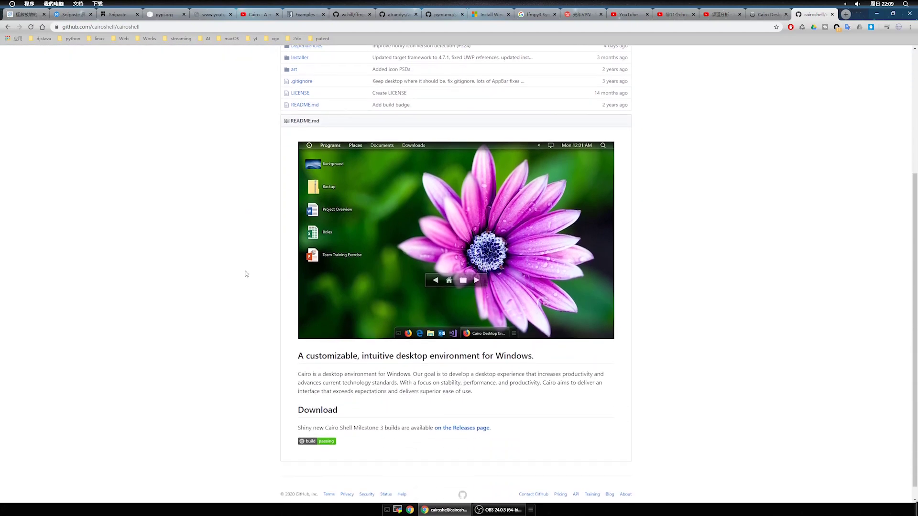
{"action": "scroll", "coordinate": [255, 284], "scroll_direction": "down", "scroll_amount": 1}
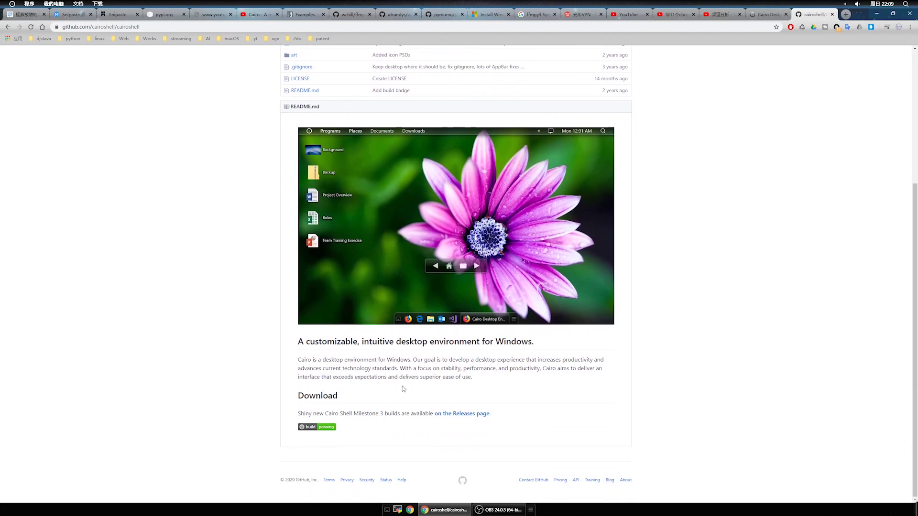
{"action": "double_click", "coordinate": [336, 341]}
{"action": "left_click", "coordinate": [373, 353]}
{"action": "left_click_drag", "start_coordinate": [414, 342], "coordinate": [518, 349]}
{"action": "left_click", "coordinate": [448, 340]}
{"action": "scroll", "coordinate": [649, 406], "scroll_direction": "up", "scroll_amount": 5}
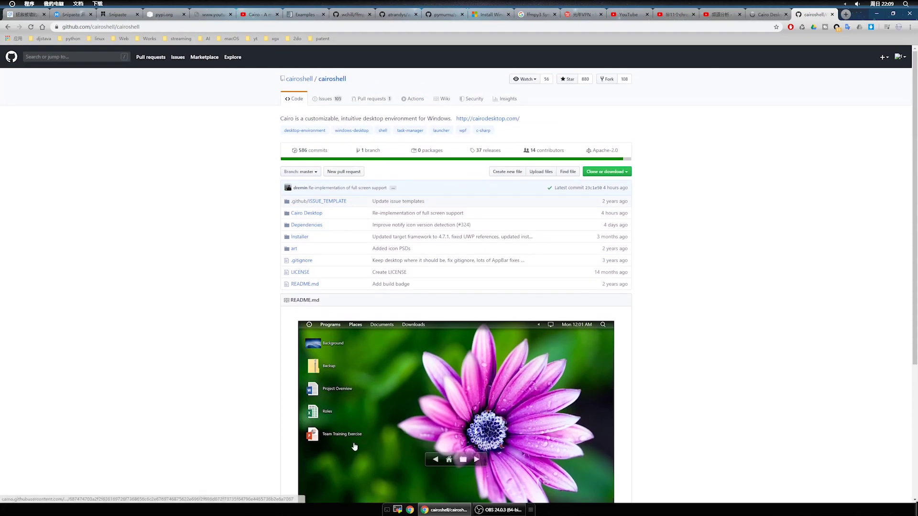
- Check the OBS recording window and minimize it, and return to the Cairo website to review its feature descriptions
{"action": "left_click", "coordinate": [501, 510]}
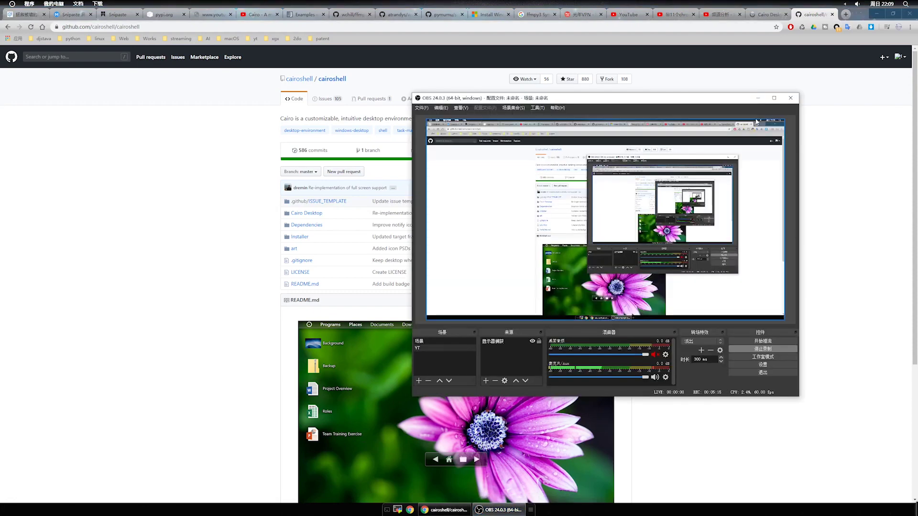
{"action": "left_click", "coordinate": [758, 98]}
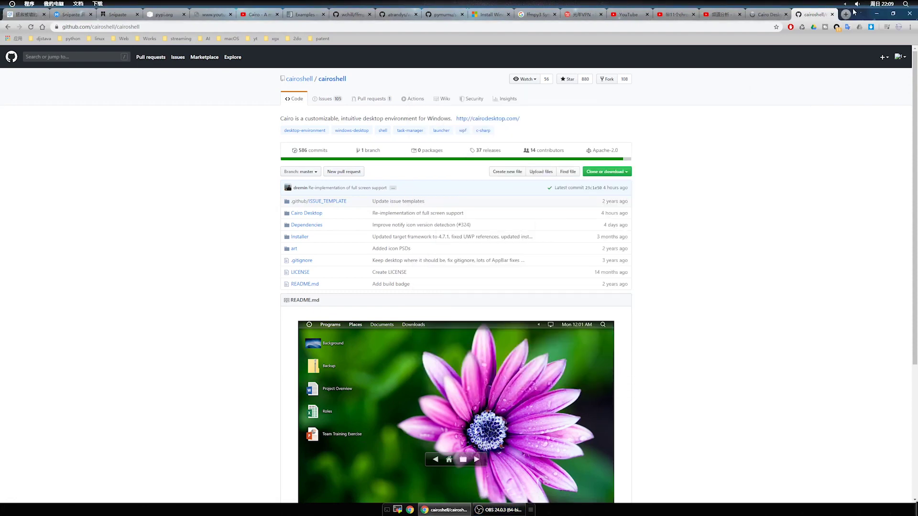
{"action": "left_click", "coordinate": [768, 15]}
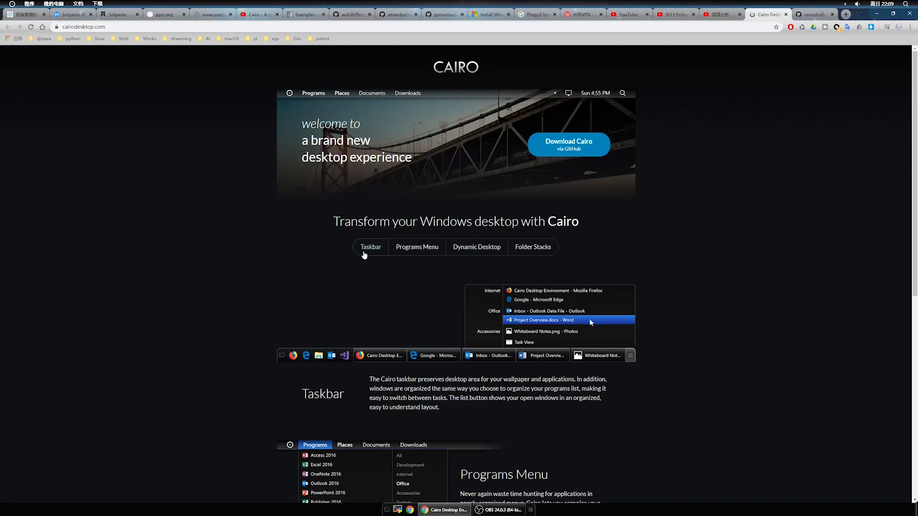
{"action": "scroll", "coordinate": [173, 308], "scroll_direction": "down", "scroll_amount": 2}
{"action": "scroll", "coordinate": [181, 308], "scroll_direction": "down", "scroll_amount": 3}
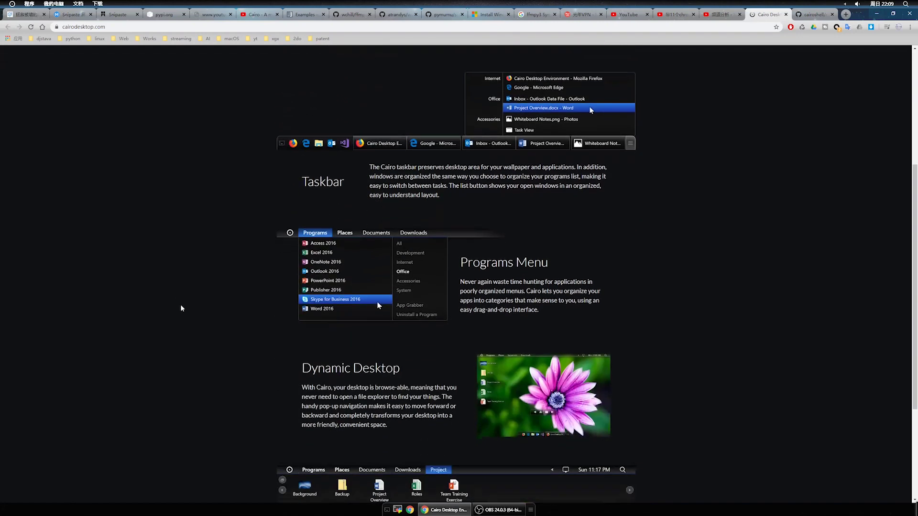
{"action": "scroll", "coordinate": [237, 327], "scroll_direction": "down", "scroll_amount": 3}
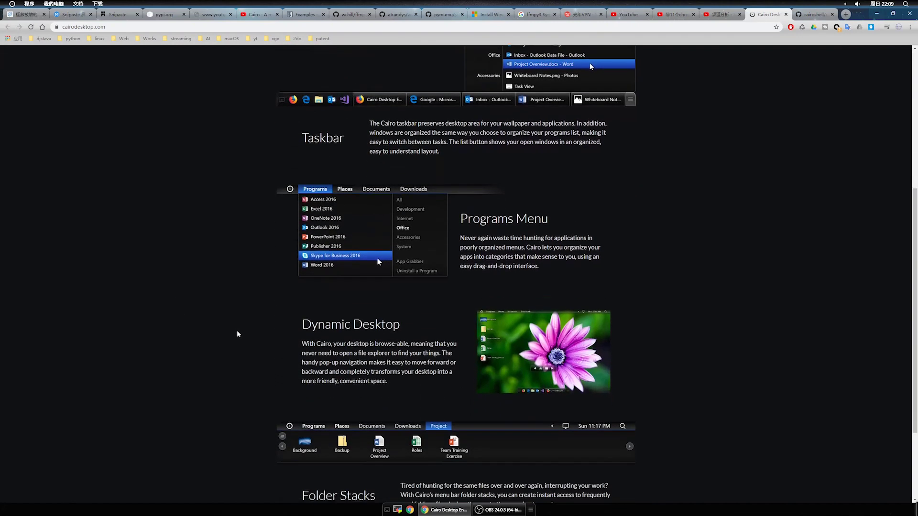
- Open the Cairo settings, review the general, menu bar, desktop and taskbar options, and close the settings unchanged
{"action": "left_click", "coordinate": [12, 4]}
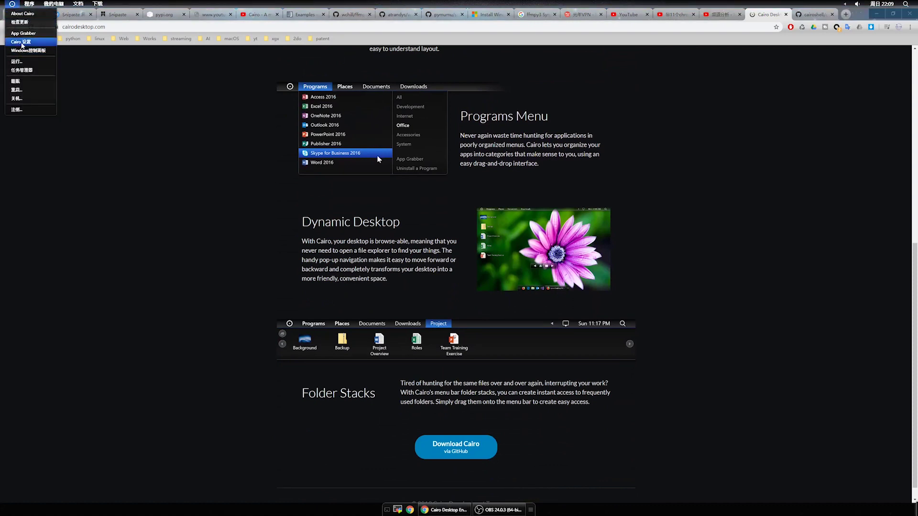
{"action": "left_click", "coordinate": [21, 42]}
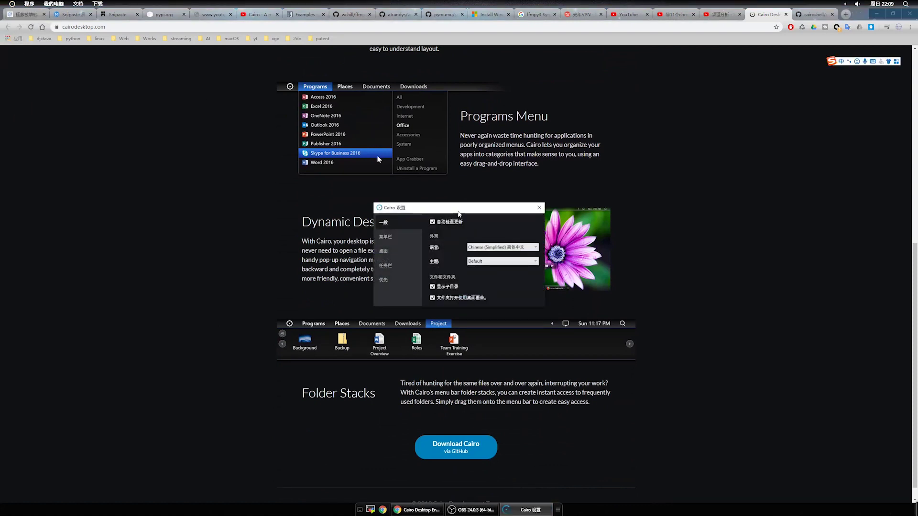
{"action": "left_click_drag", "start_coordinate": [455, 213], "coordinate": [485, 202]}
{"action": "left_click", "coordinate": [425, 227]}
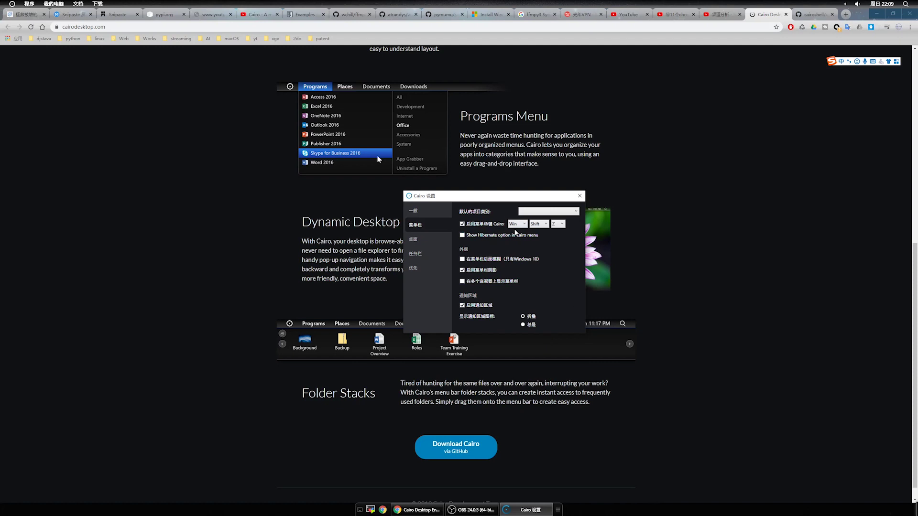
{"action": "left_click", "coordinate": [430, 241]}
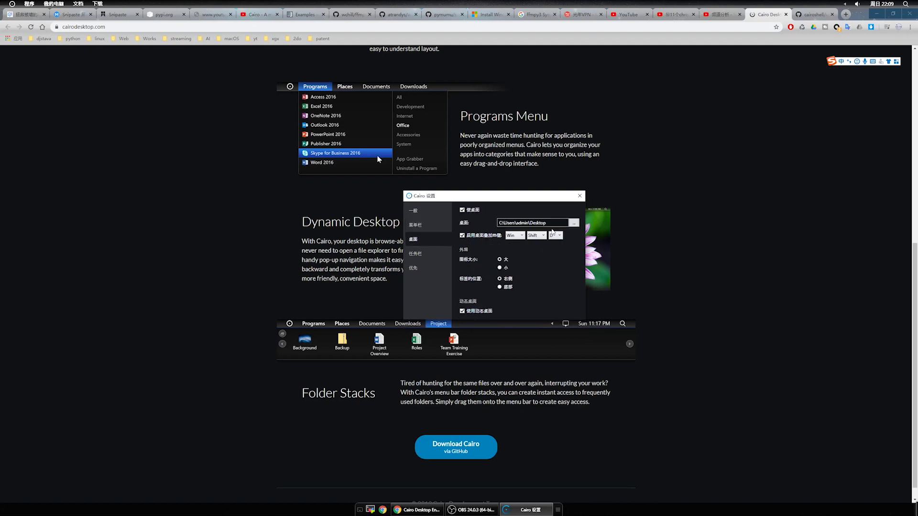
{"action": "left_click", "coordinate": [415, 254]}
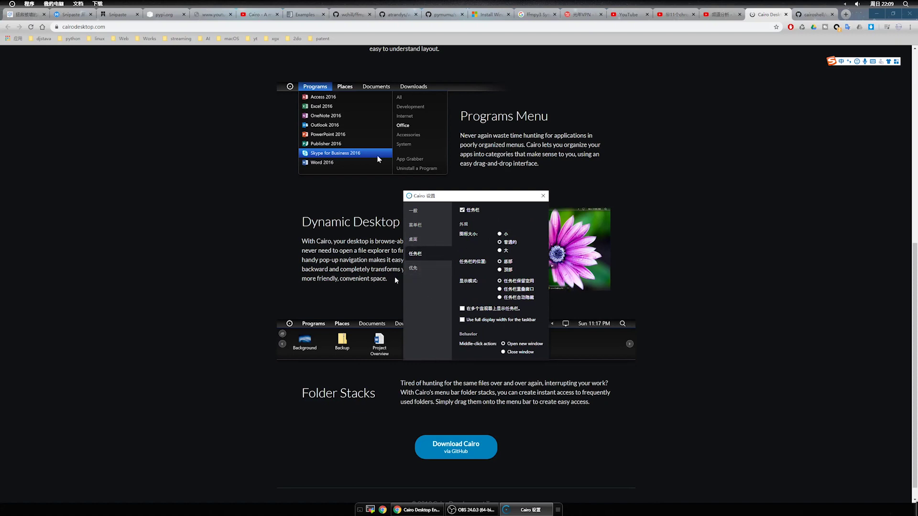
{"action": "left_click", "coordinate": [543, 195]}
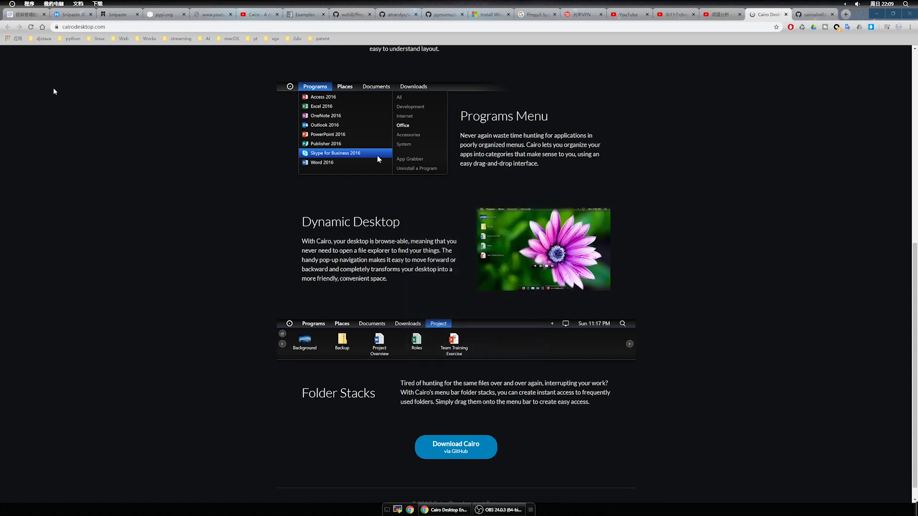
- Browse the full list of applications in Cairo's programs menu
{"action": "left_click", "coordinate": [29, 3]}
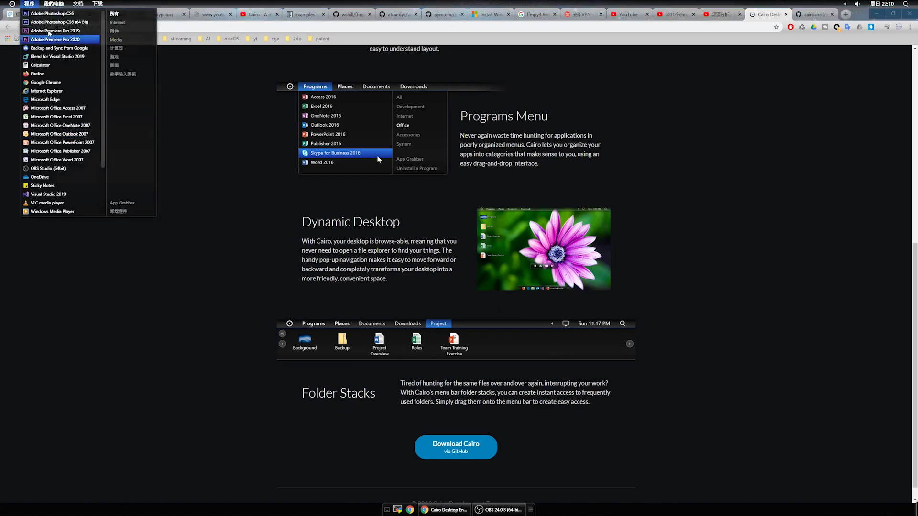
{"action": "scroll", "coordinate": [43, 26], "scroll_direction": "down", "scroll_amount": 3}
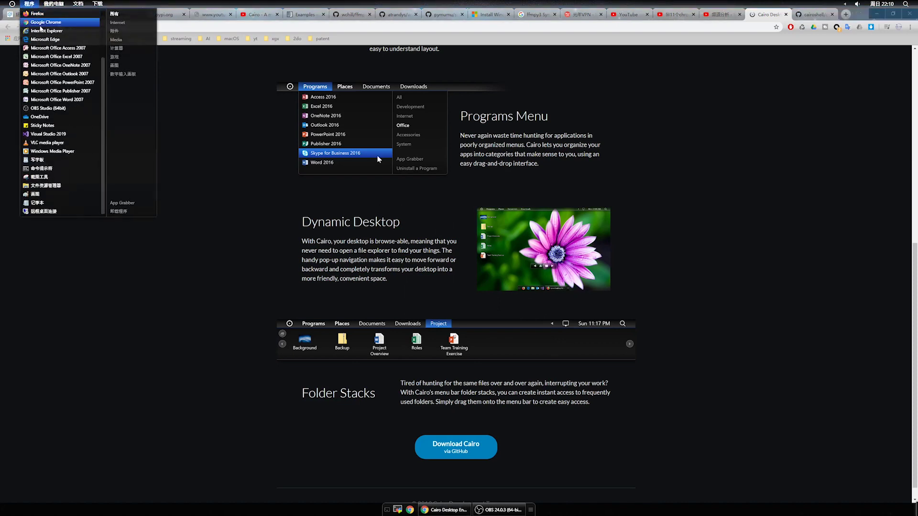
{"action": "scroll", "coordinate": [52, 177], "scroll_direction": "up", "scroll_amount": 3}
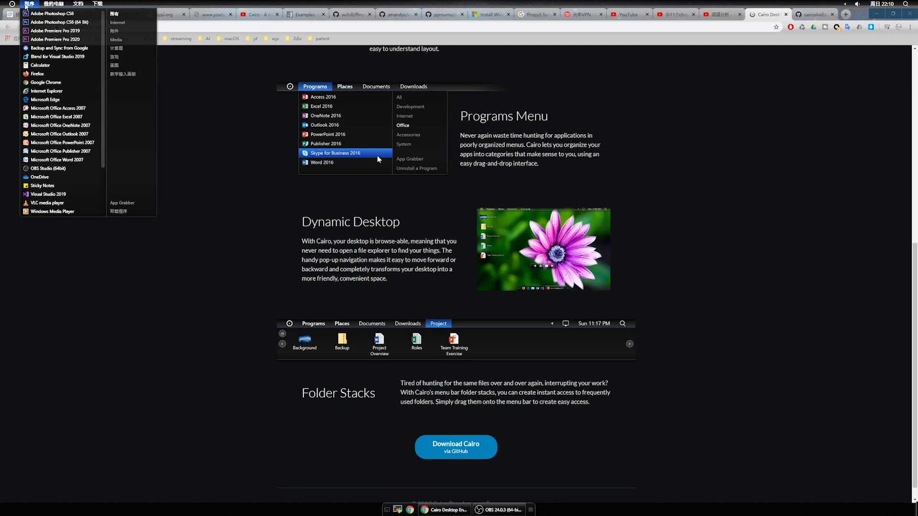
- Launch App Grabber and compare its program list with the applications in the programs menu
{"action": "left_click", "coordinate": [12, 3]}
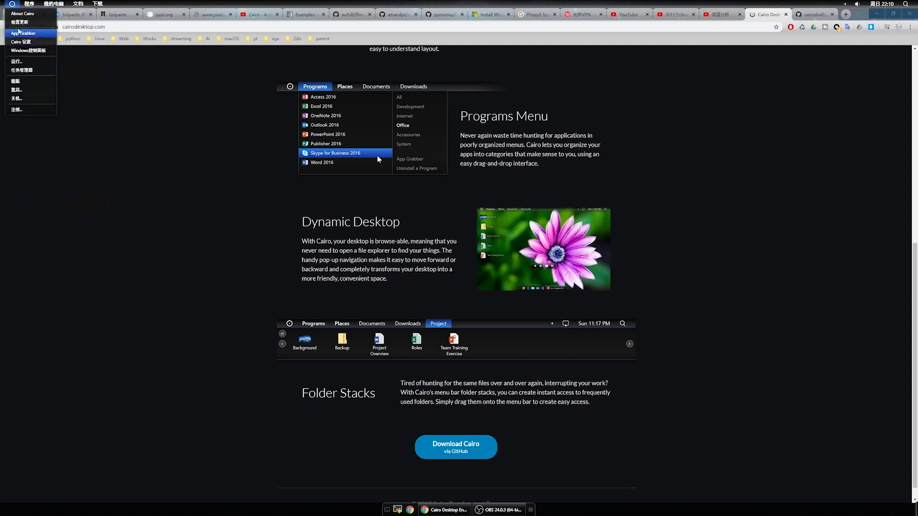
{"action": "left_click", "coordinate": [25, 35]}
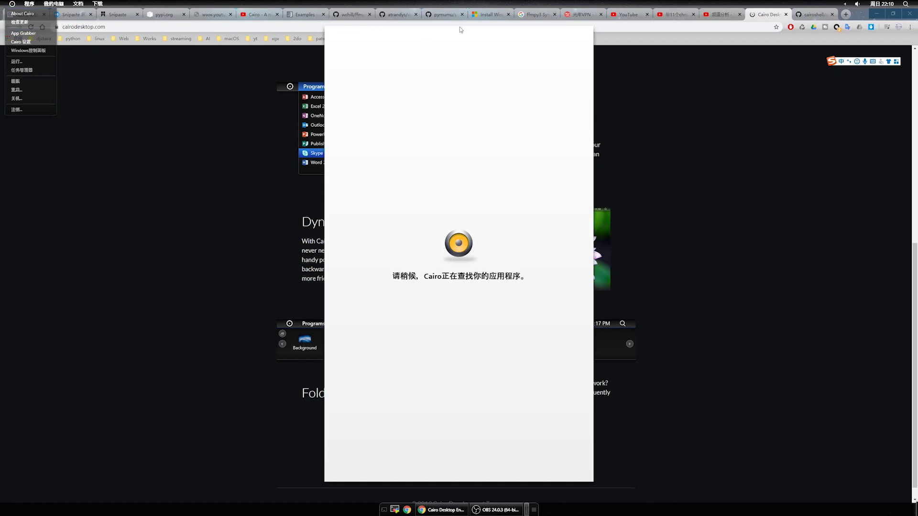
{"action": "left_click", "coordinate": [28, 4]}
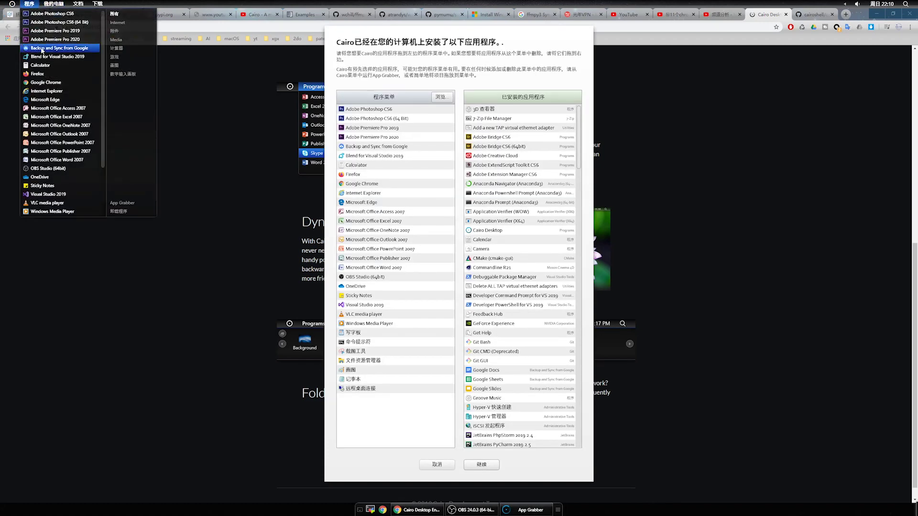
{"action": "scroll", "coordinate": [48, 194], "scroll_direction": "down", "scroll_amount": 3}
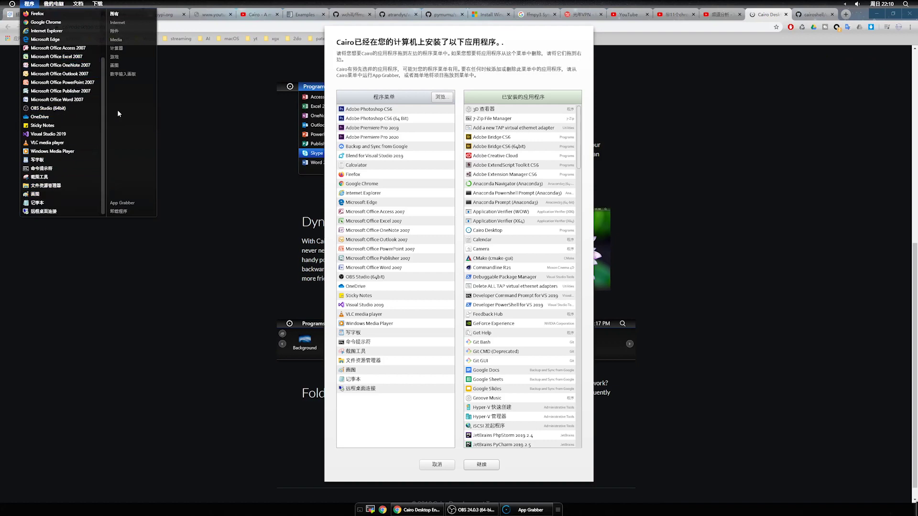
{"action": "scroll", "coordinate": [49, 85], "scroll_direction": "up", "scroll_amount": 3}
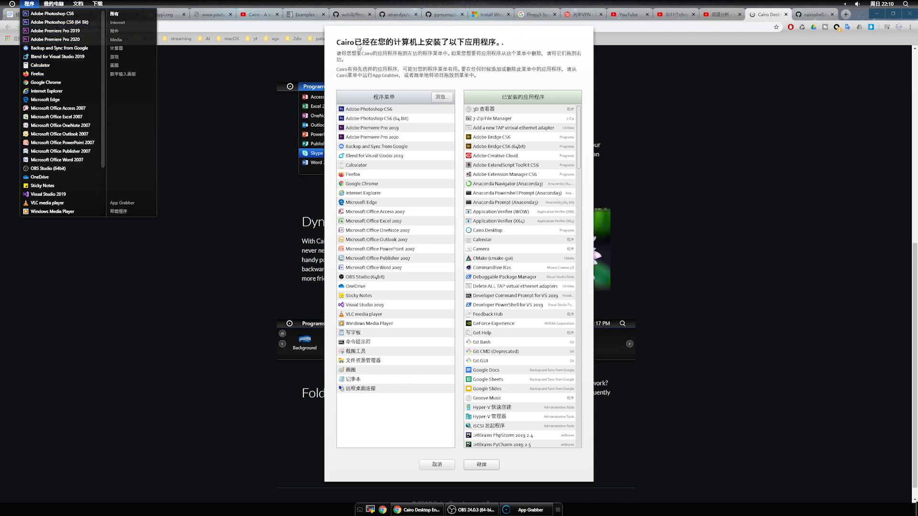
- In App Grabber, add MobaXterm to the programs menu list, remove OBS Studio (64bit), and finish with the default categories
{"action": "left_click", "coordinate": [525, 147]}
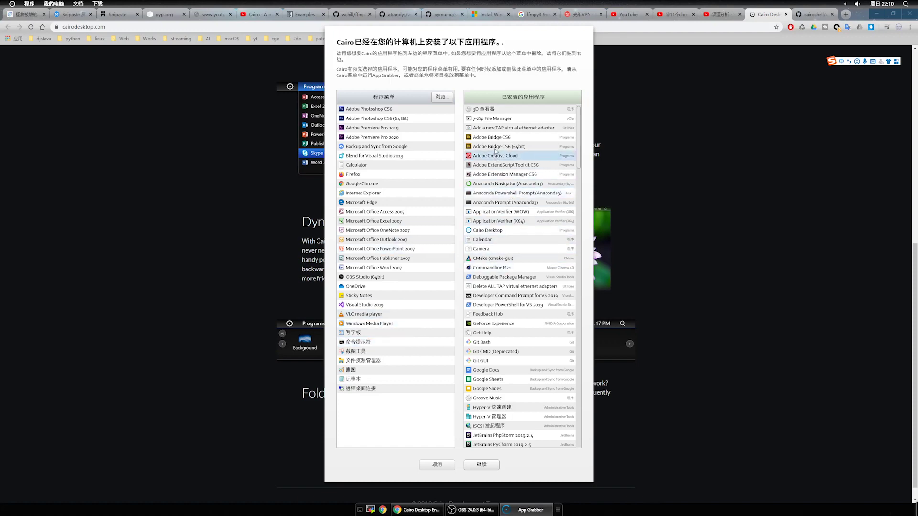
{"action": "scroll", "coordinate": [500, 187], "scroll_direction": "down", "scroll_amount": 9}
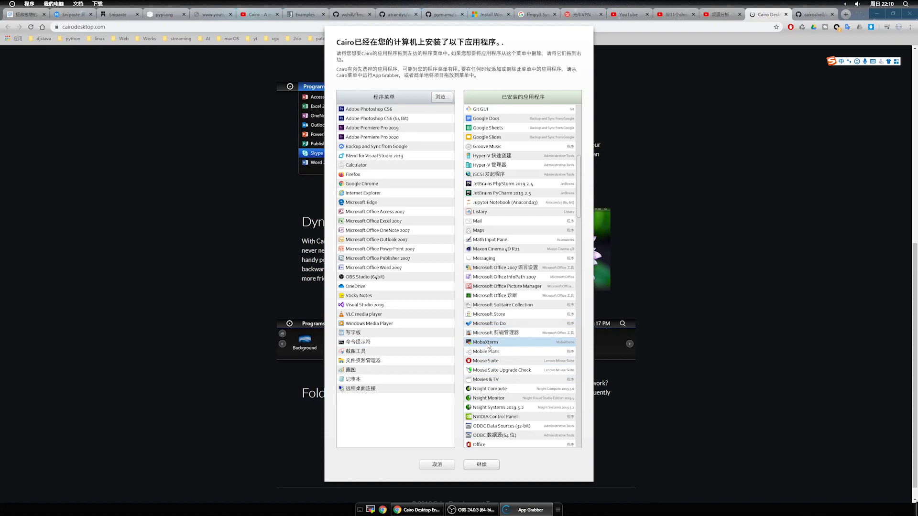
{"action": "left_click_drag", "start_coordinate": [484, 343], "coordinate": [359, 403]}
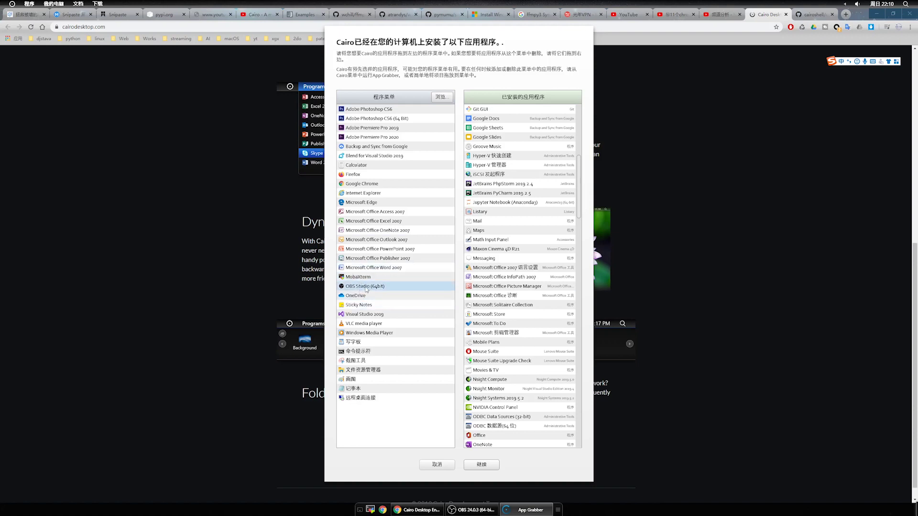
{"action": "left_click_drag", "start_coordinate": [504, 286], "coordinate": [505, 289]}
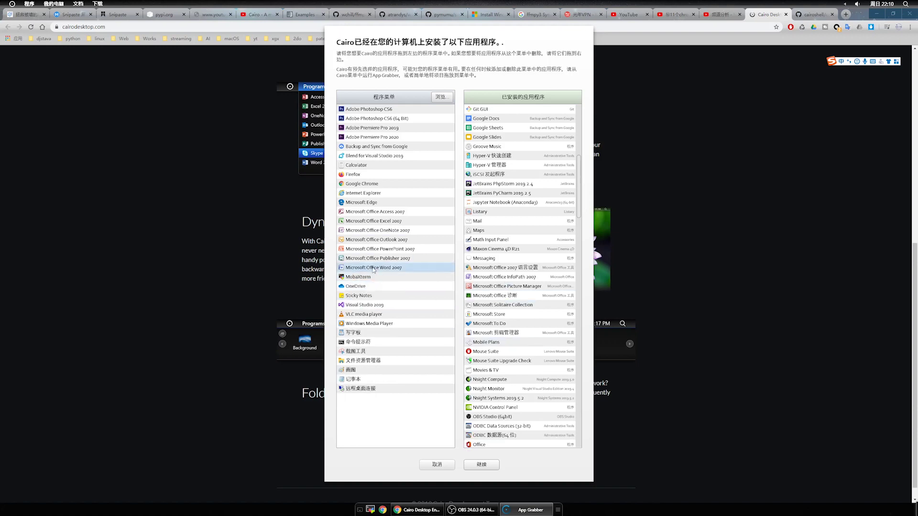
{"action": "left_click", "coordinate": [487, 468]}
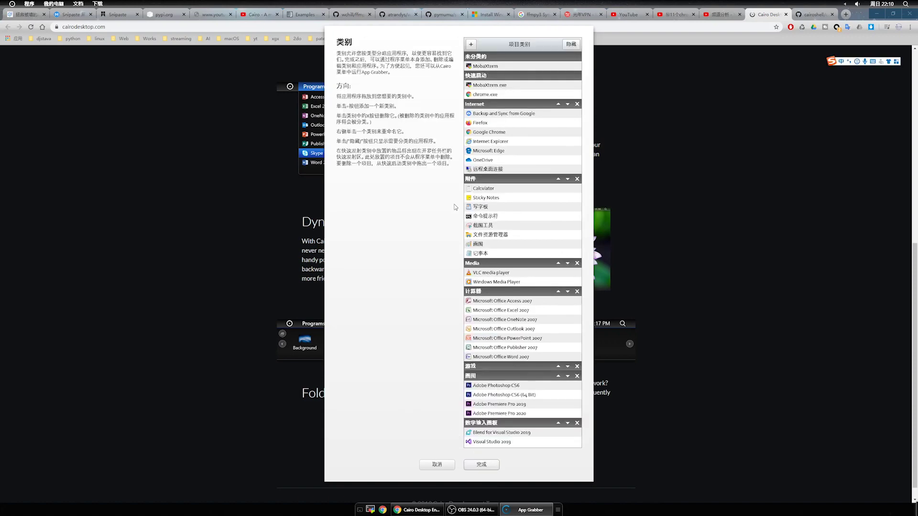
{"action": "left_click", "coordinate": [488, 468]}
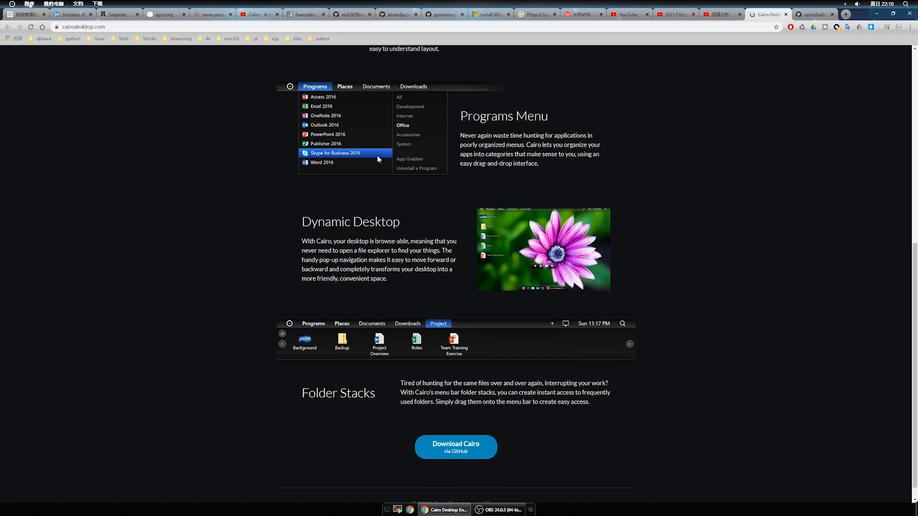
- Check the programs menu for the App Grabber changes and view the 我的电脑 places menu before closing it
{"action": "left_click", "coordinate": [12, 4]}
{"action": "left_click", "coordinate": [29, 5]}
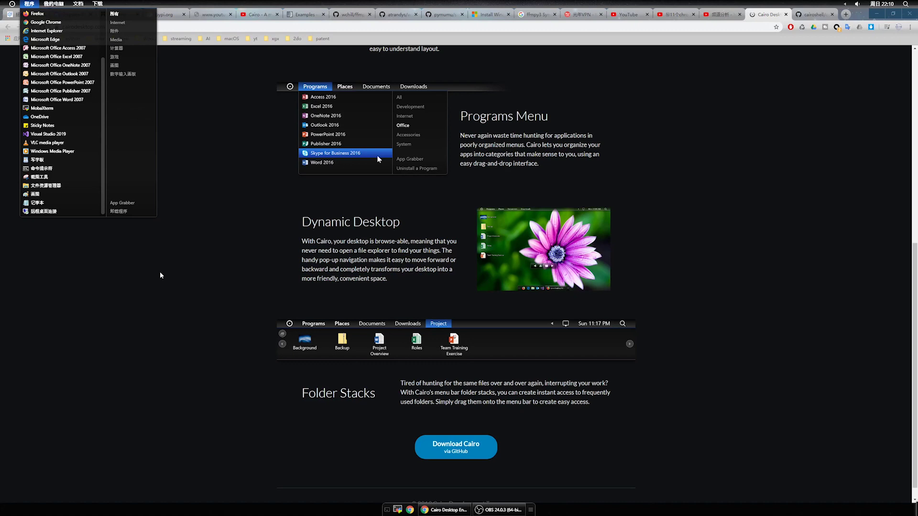
{"action": "scroll", "coordinate": [70, 126], "scroll_direction": "up", "scroll_amount": 3}
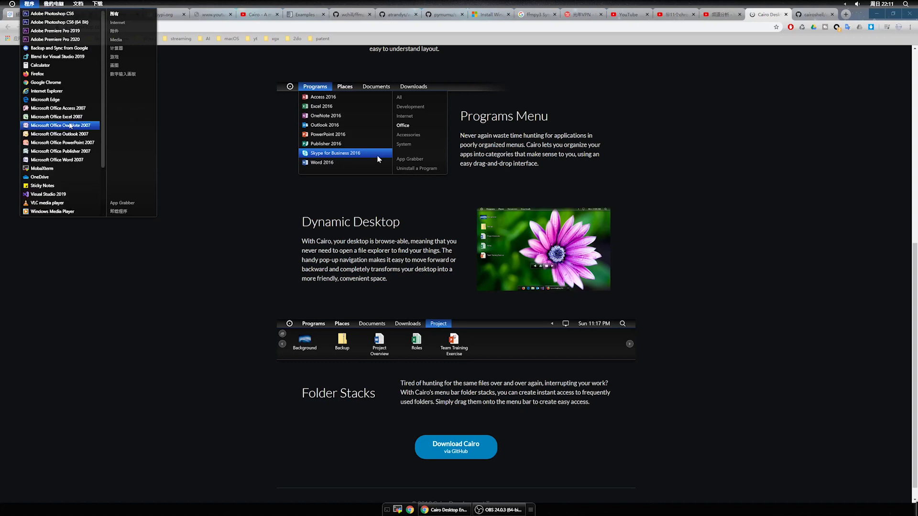
{"action": "mouse_move", "coordinate": [41, 4]}
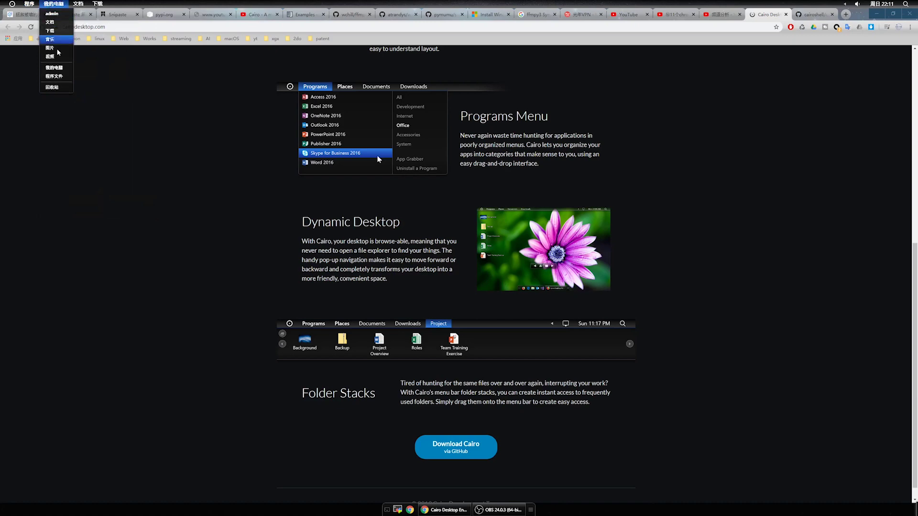
{"action": "left_click", "coordinate": [185, 159]}
- Minimize Chrome to view the Cairo desktop, and restore the Cairo website window
{"action": "left_click", "coordinate": [877, 15]}
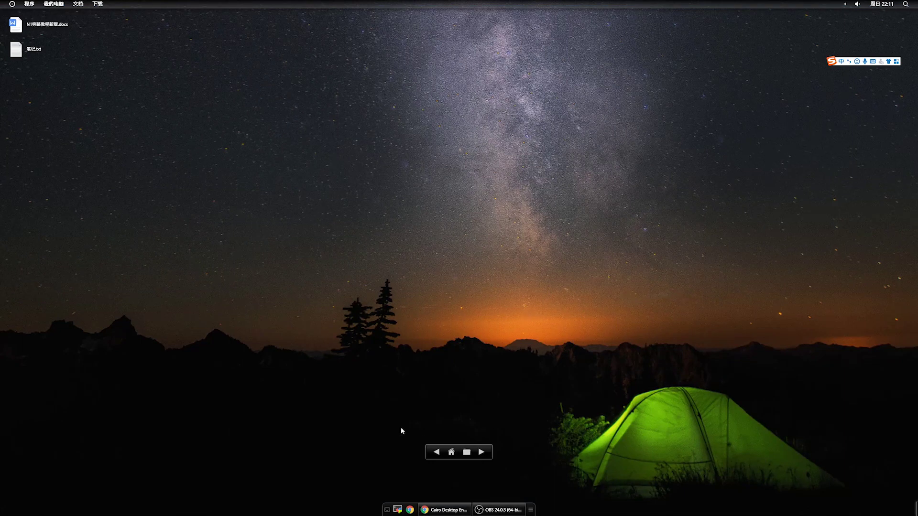
{"action": "left_click", "coordinate": [445, 510]}
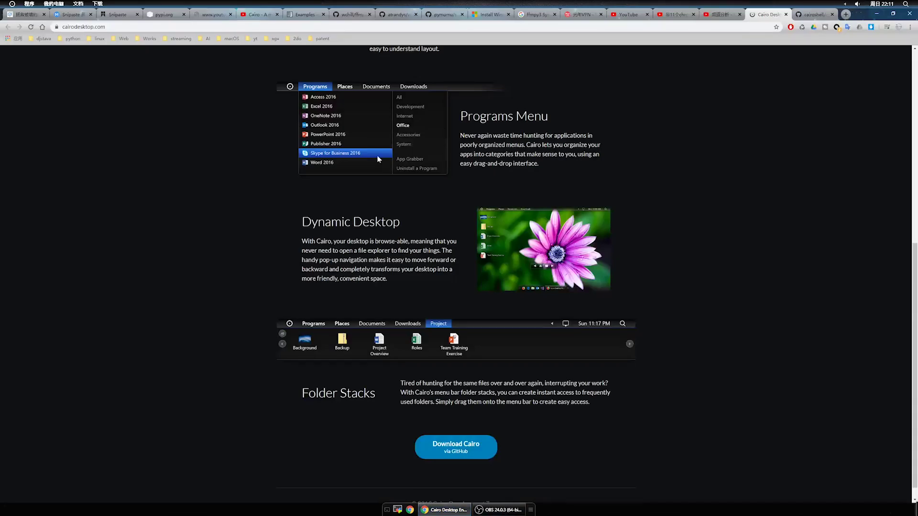
{"action": "scroll", "coordinate": [591, 277], "scroll_direction": "up", "scroll_amount": 1}
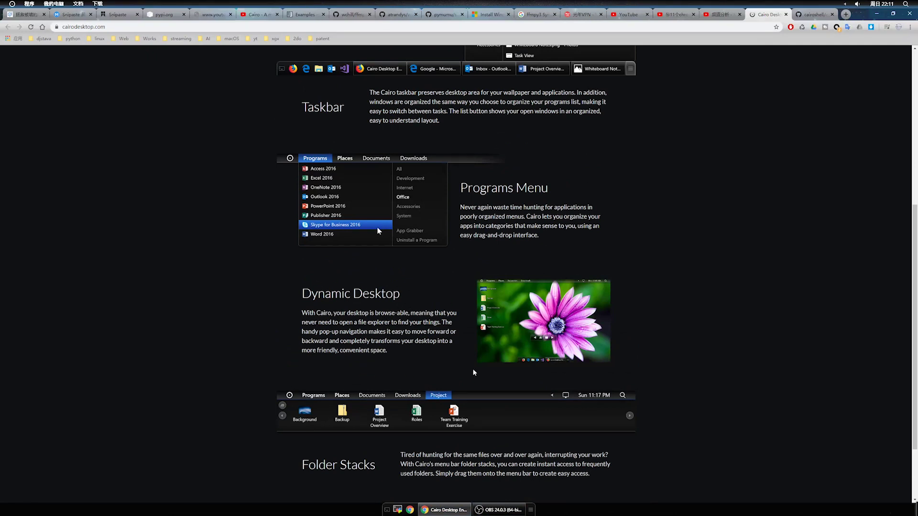
- Examine the Dynamic Desktop section of the Cairo website, highlighting parts of its text
{"action": "left_click_drag", "start_coordinate": [395, 356], "coordinate": [381, 292]}
{"action": "left_click", "coordinate": [381, 292]}
{"action": "double_click", "coordinate": [326, 293]}
{"action": "left_click", "coordinate": [326, 294]}
- Minimize Chrome and browse folders on the Cairo desktop with its pop-up navigation, going forward, home, and forward again
{"action": "left_click", "coordinate": [445, 511]}
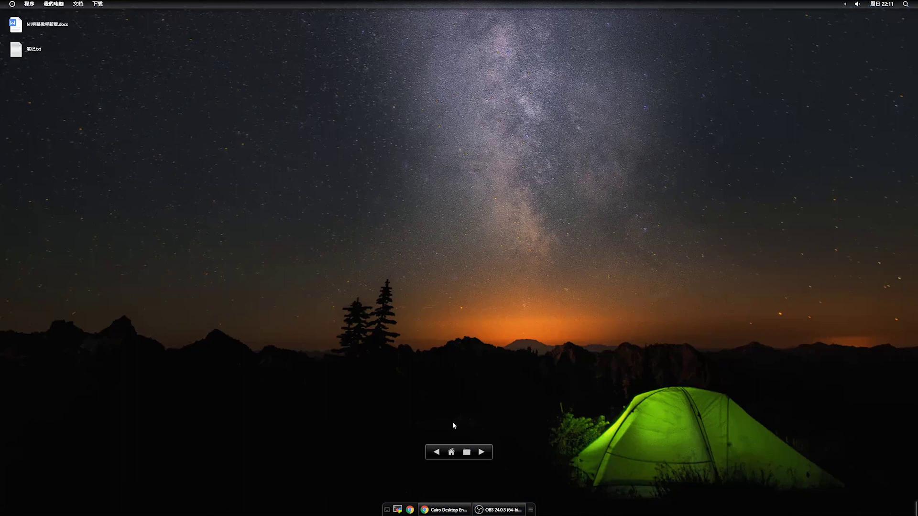
{"action": "left_click", "coordinate": [441, 427]}
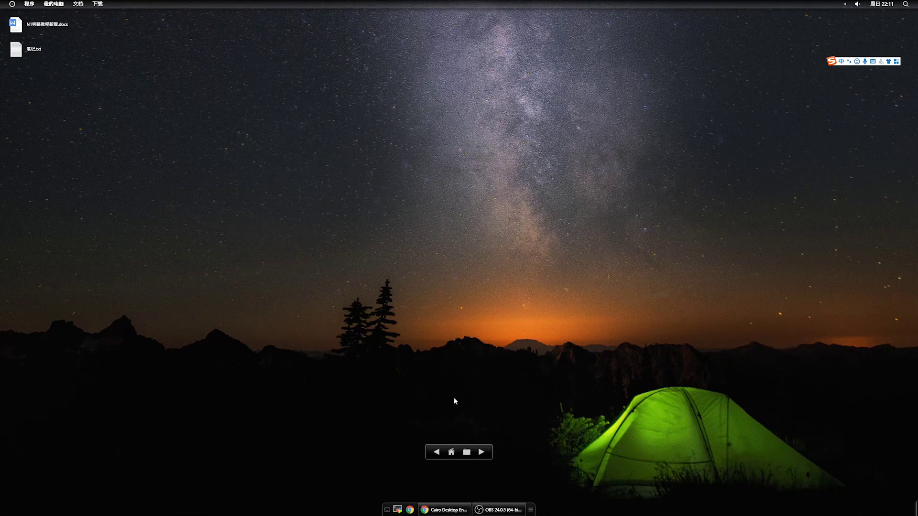
{"action": "left_click", "coordinate": [482, 453]}
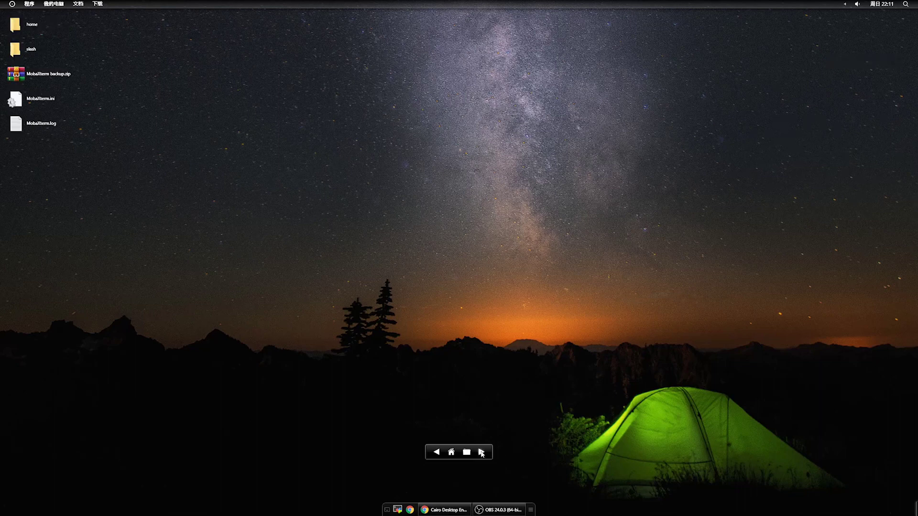
{"action": "left_click", "coordinate": [481, 452]}
{"action": "left_click", "coordinate": [482, 452]}
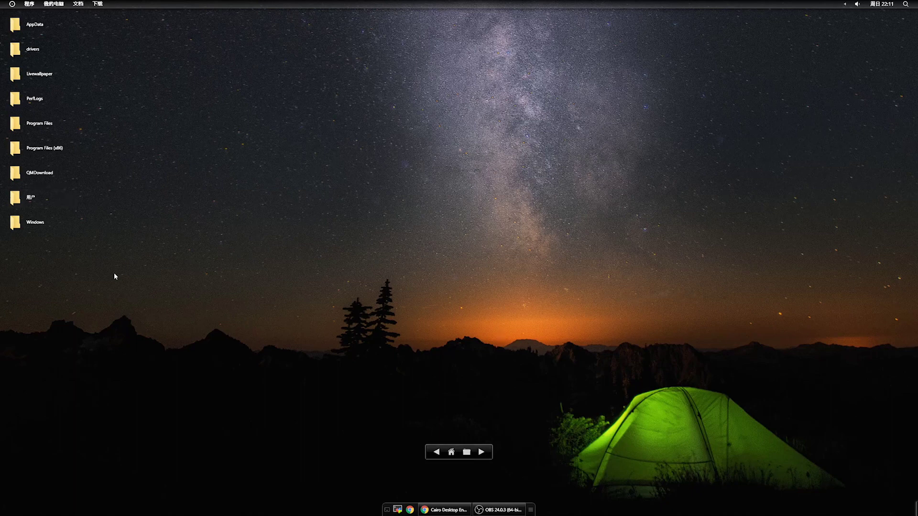
{"action": "left_click", "coordinate": [451, 452]}
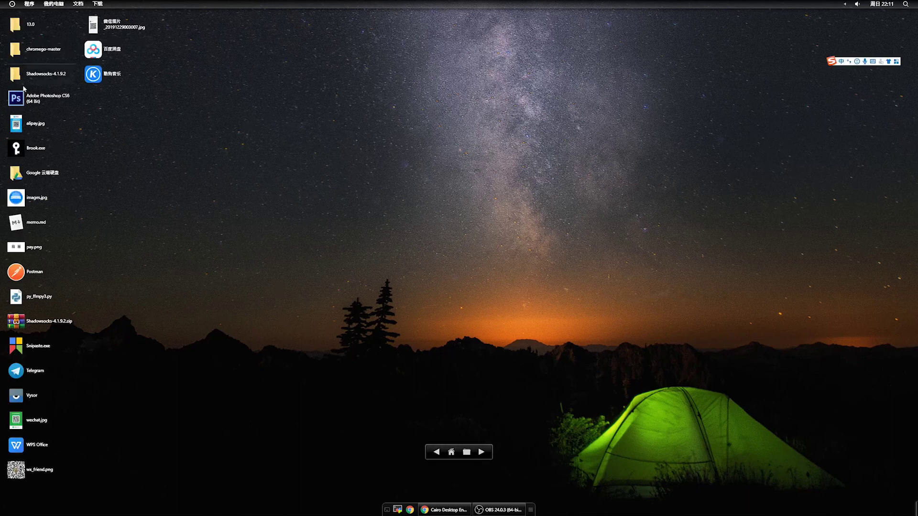
{"action": "left_click", "coordinate": [482, 453]}
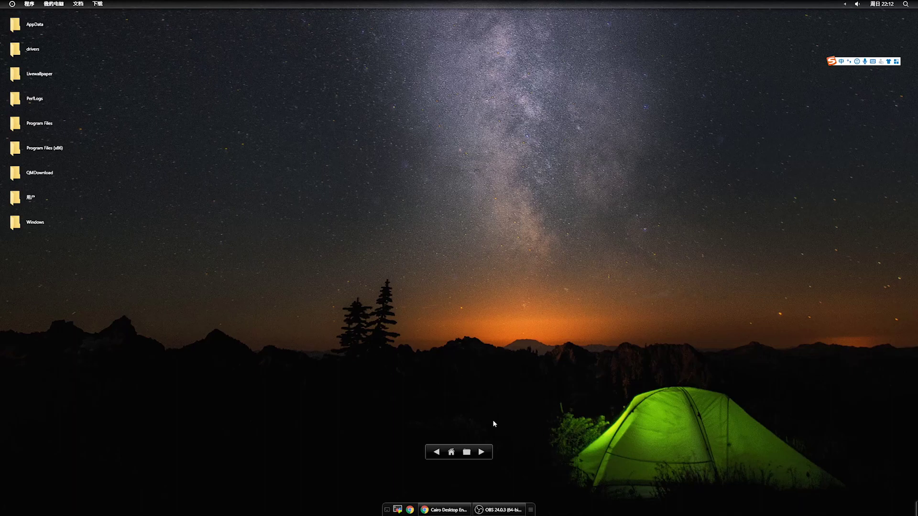
- Restore the Cairo website window, review its feature sections from the top, and switch to the OBS window
{"action": "left_click", "coordinate": [445, 510]}
{"action": "scroll", "coordinate": [264, 325], "scroll_direction": "up", "scroll_amount": 6}
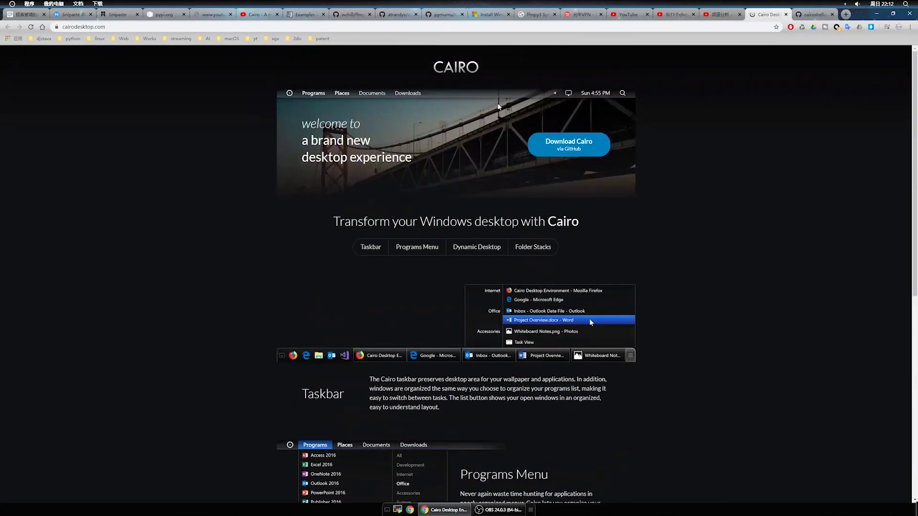
{"action": "scroll", "coordinate": [546, 398], "scroll_direction": "down", "scroll_amount": 5}
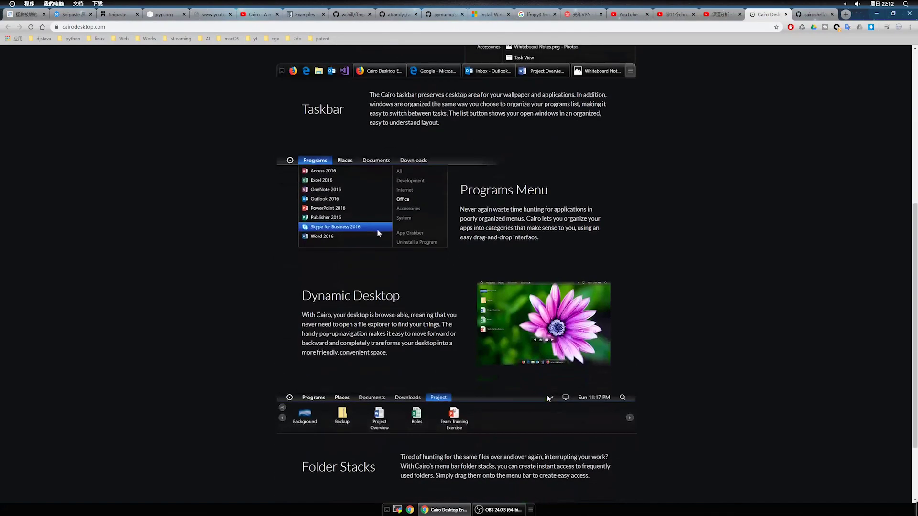
{"action": "scroll", "coordinate": [547, 398], "scroll_direction": "down", "scroll_amount": 1}
{"action": "scroll", "coordinate": [586, 436], "scroll_direction": "up", "scroll_amount": 4}
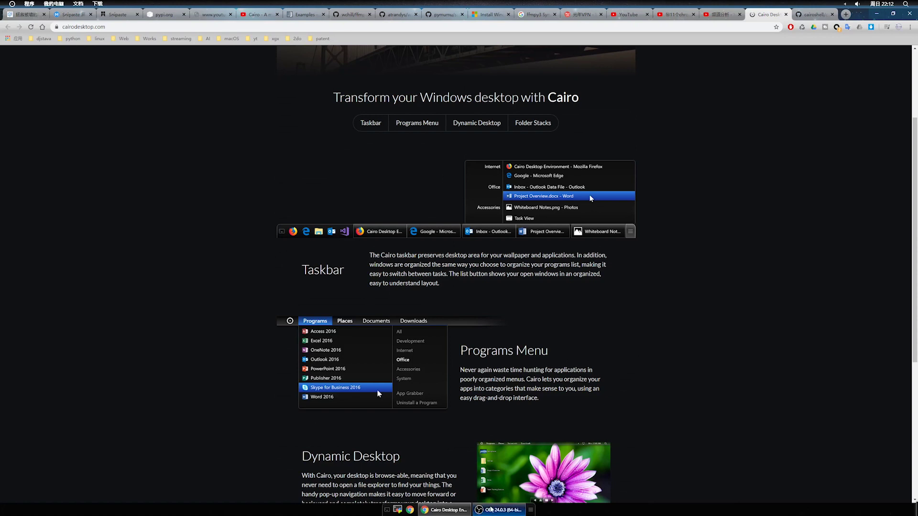
{"action": "left_click", "coordinate": [492, 510]}
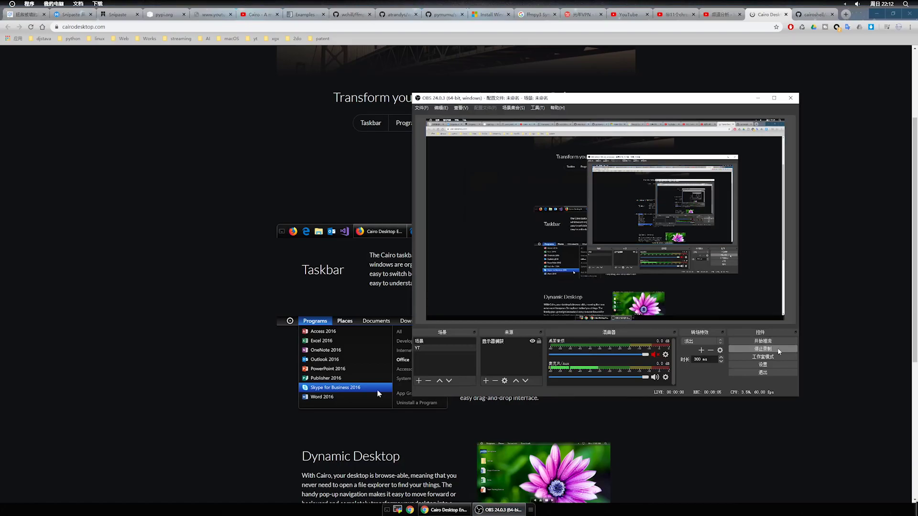